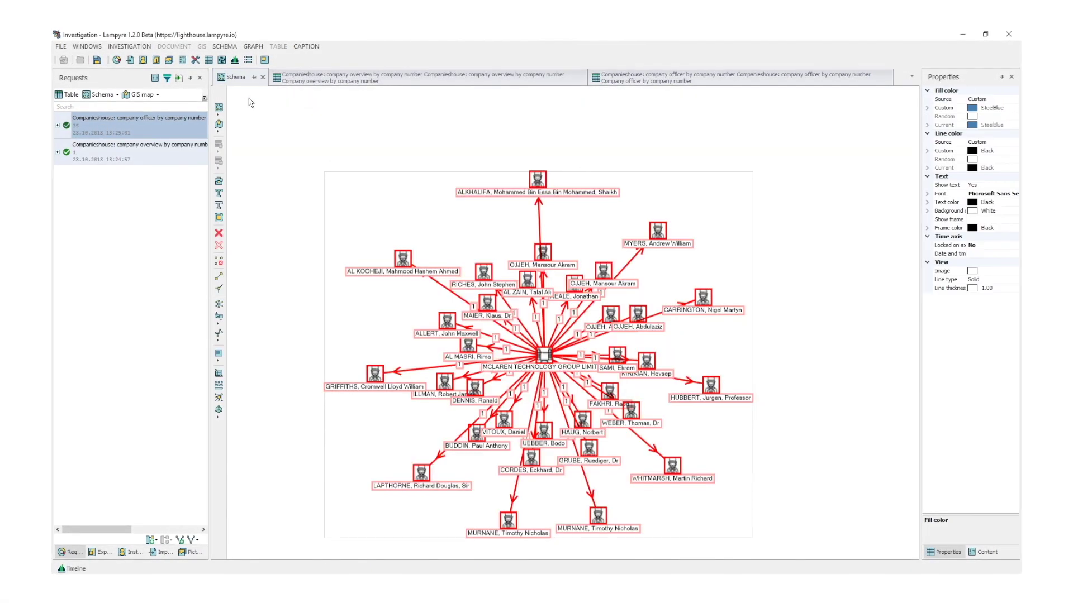
Add every officer's companies to the officer graph and arrange it in a layered layout.
{"action": "left_click", "coordinate": [282, 137]}
{"action": "left_click", "coordinate": [984, 553]}
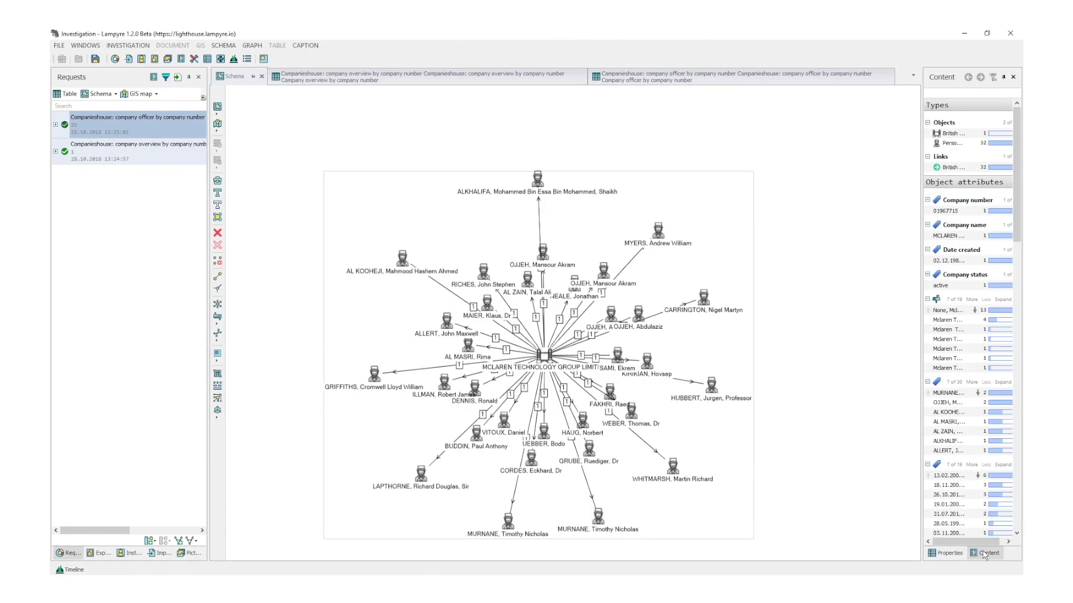
{"action": "key", "text": "ctrl+a"}
{"action": "right_click", "coordinate": [662, 234]}
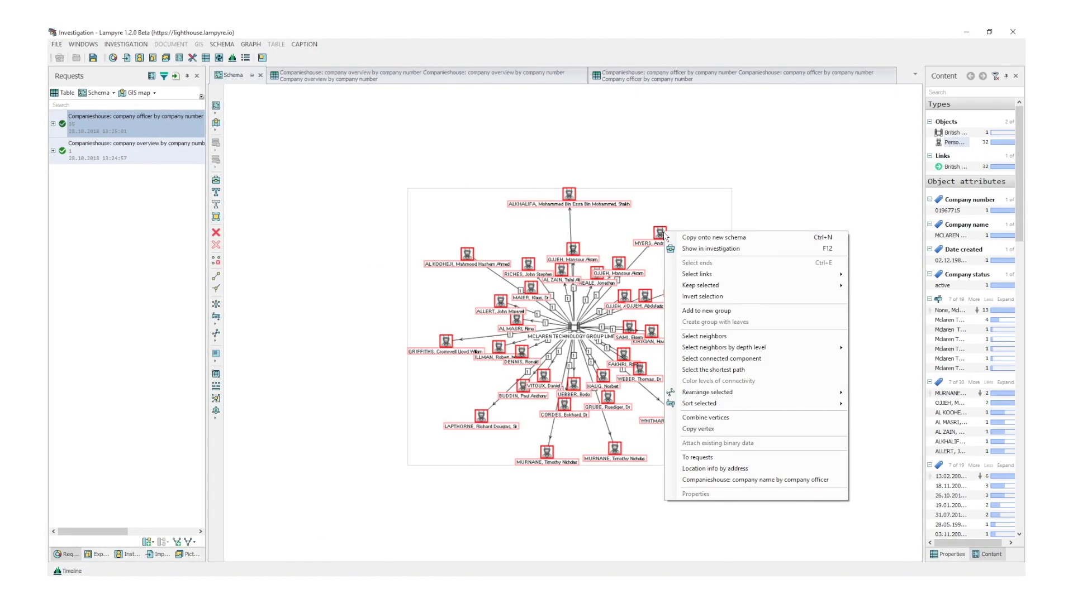
{"action": "left_click", "coordinate": [782, 480]}
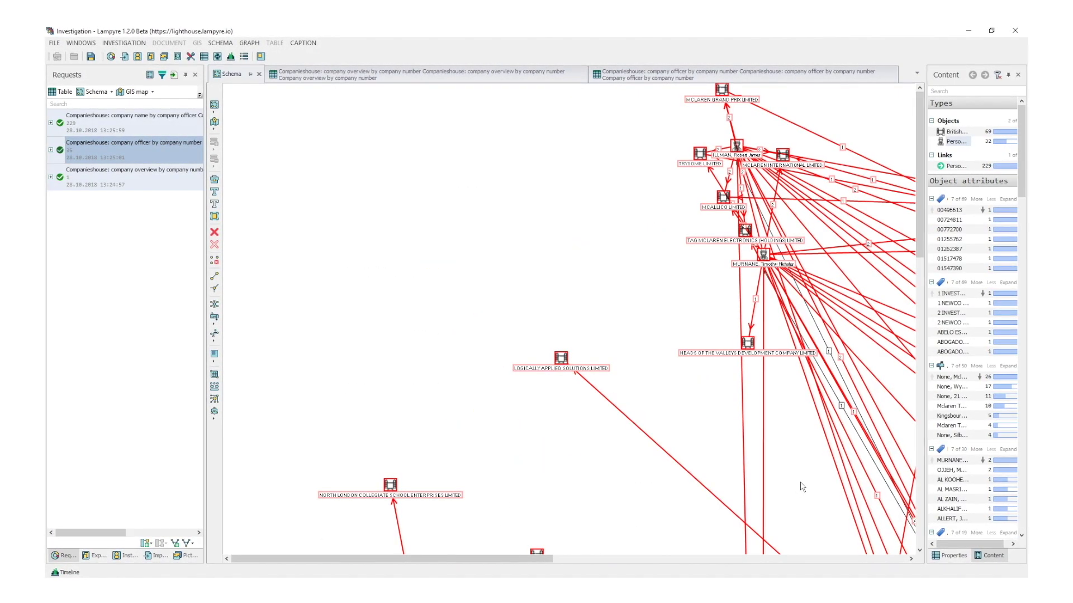
{"action": "left_click", "coordinate": [214, 335]}
{"action": "left_click", "coordinate": [277, 396]}
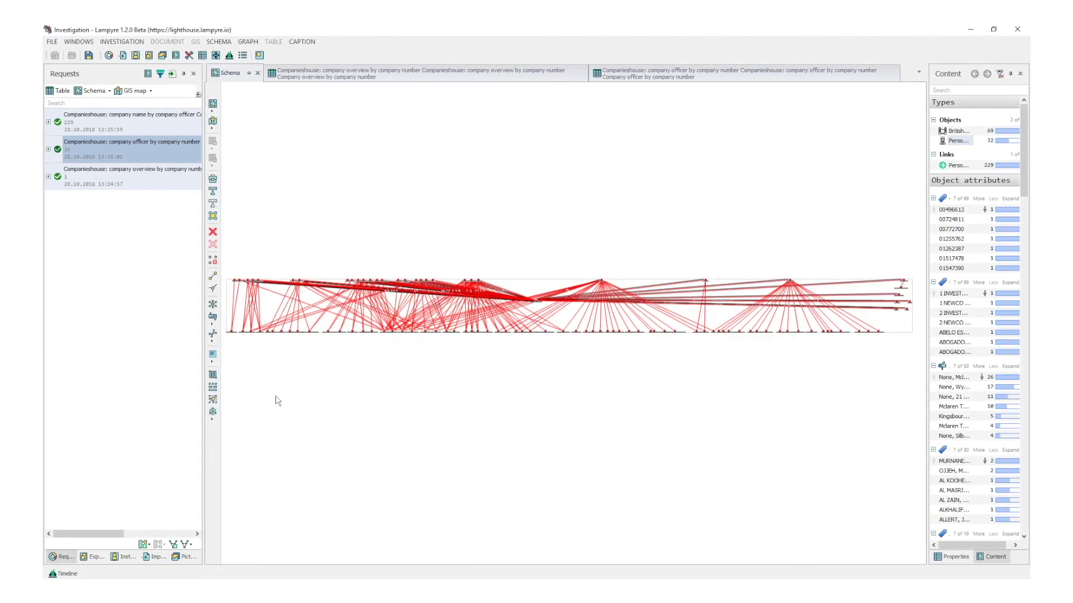
Open the officers results on the GIS map and toggle the Heatmap layer on and off.
{"action": "double_click", "coordinate": [128, 128]}
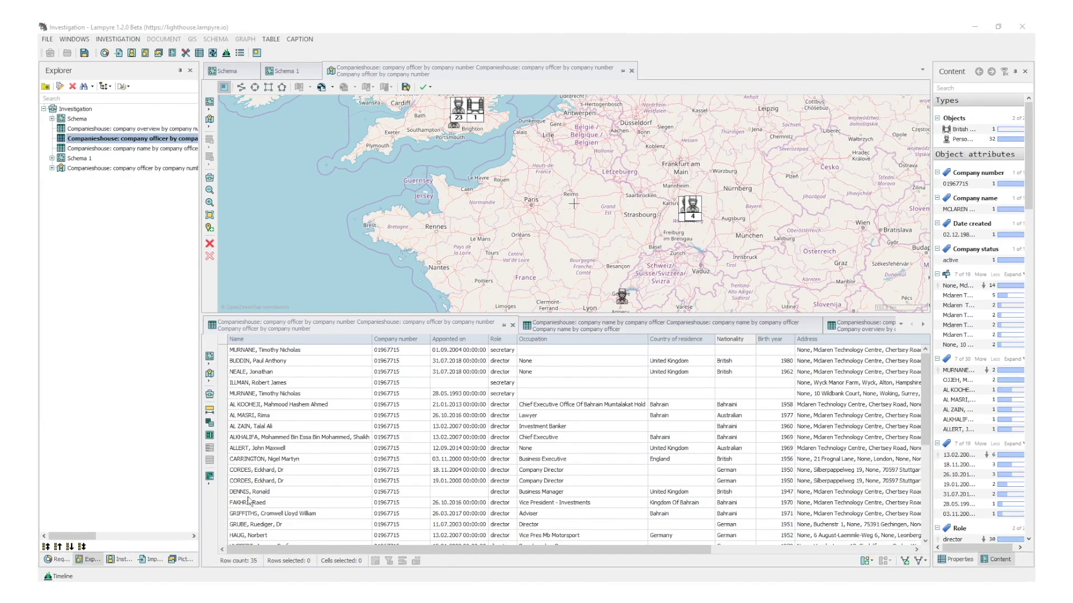
{"action": "left_click", "coordinate": [51, 169]}
{"action": "left_click", "coordinate": [68, 187]}
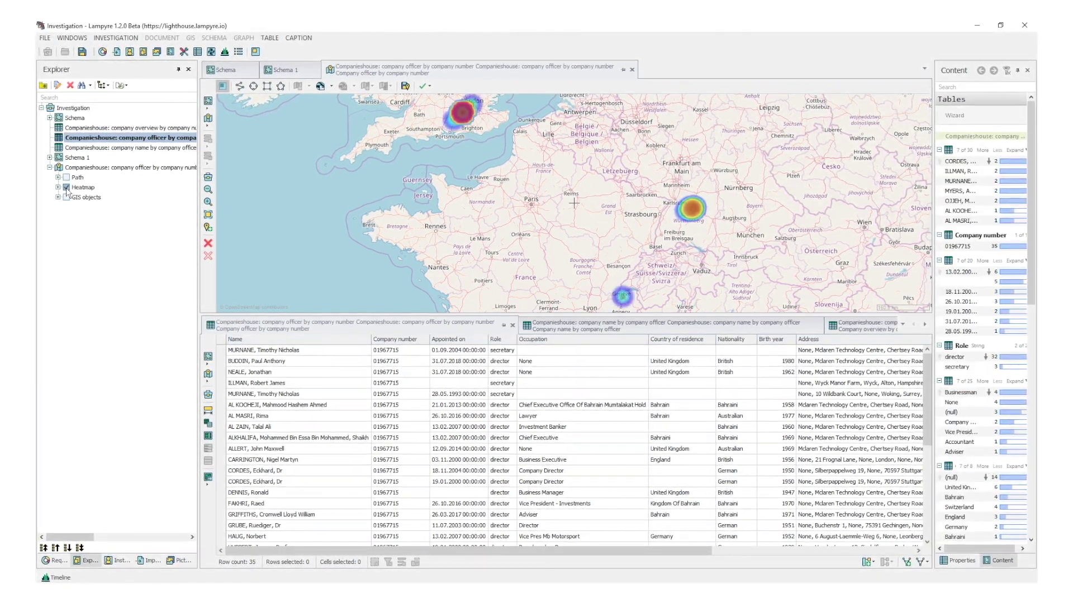
{"action": "left_click", "coordinate": [66, 197]}
{"action": "left_click", "coordinate": [50, 167]}
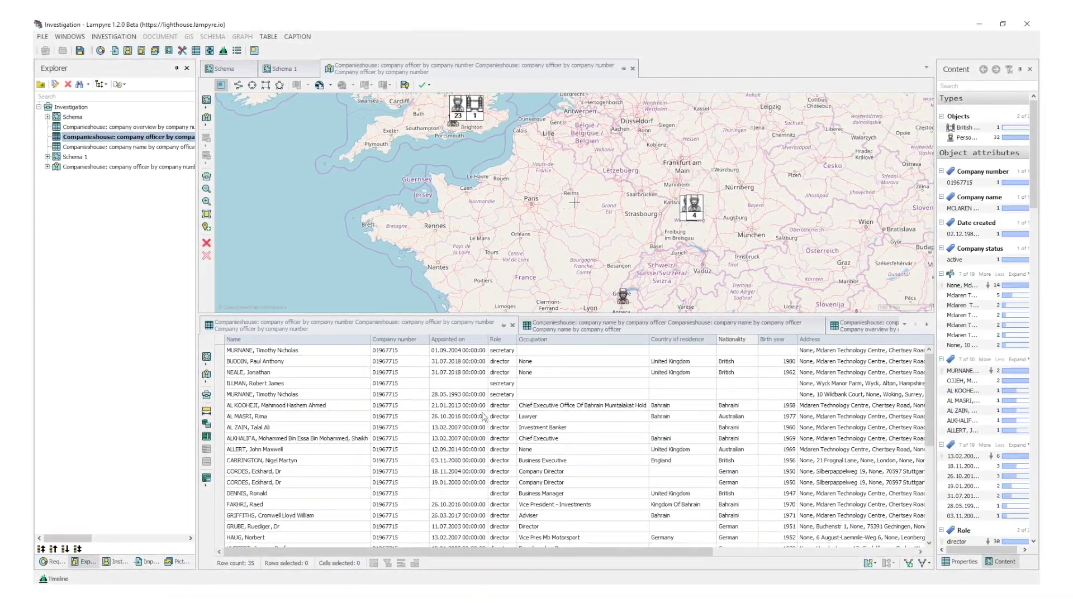
Locate several officers' and a director's addresses on the map.
{"action": "left_click", "coordinate": [483, 418]}
{"action": "scroll", "coordinate": [465, 415], "scroll_direction": "down", "scroll_amount": 6}
{"action": "left_click", "coordinate": [285, 373]}
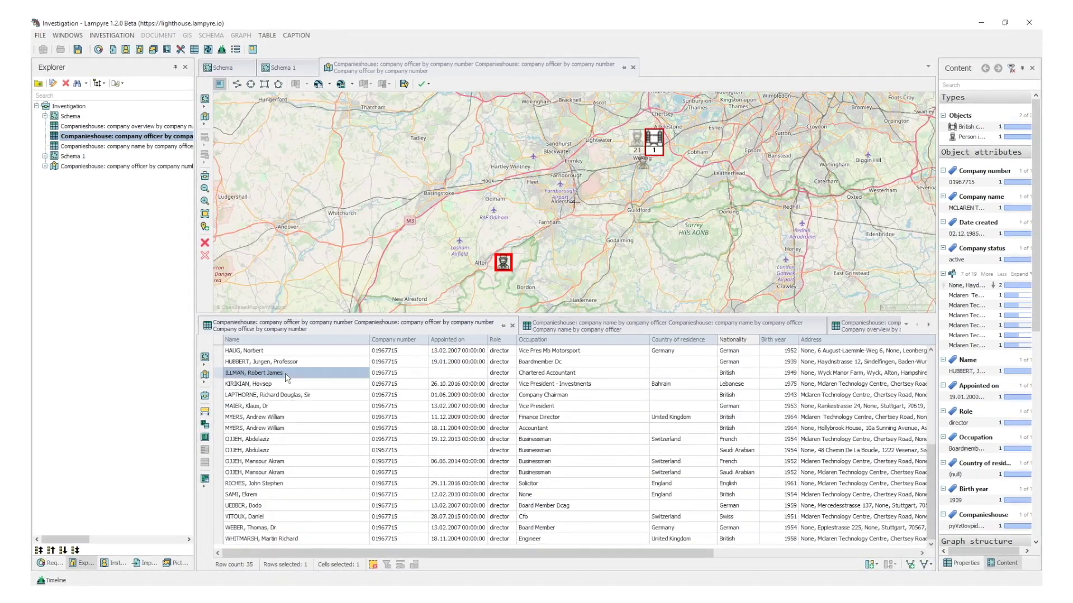
{"action": "scroll", "coordinate": [240, 480], "scroll_direction": "up", "scroll_amount": 6}
{"action": "left_click", "coordinate": [262, 529]}
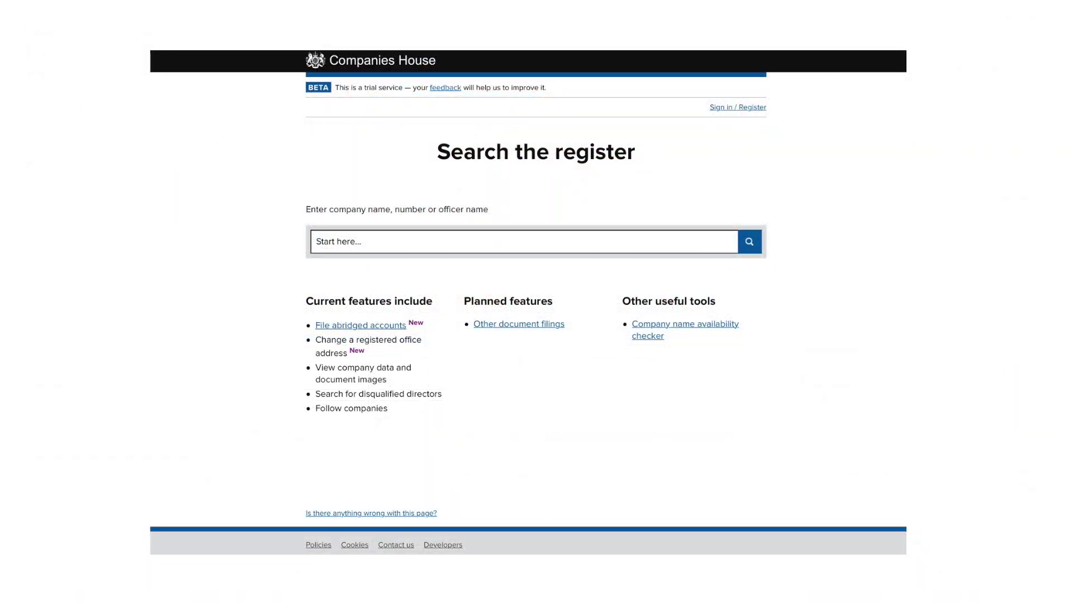
Search Companies House for 01967715 and view MCLAREN TECHNOLOGY GROUP LIMITED's officers list.
{"action": "left_click", "coordinate": [317, 241]}
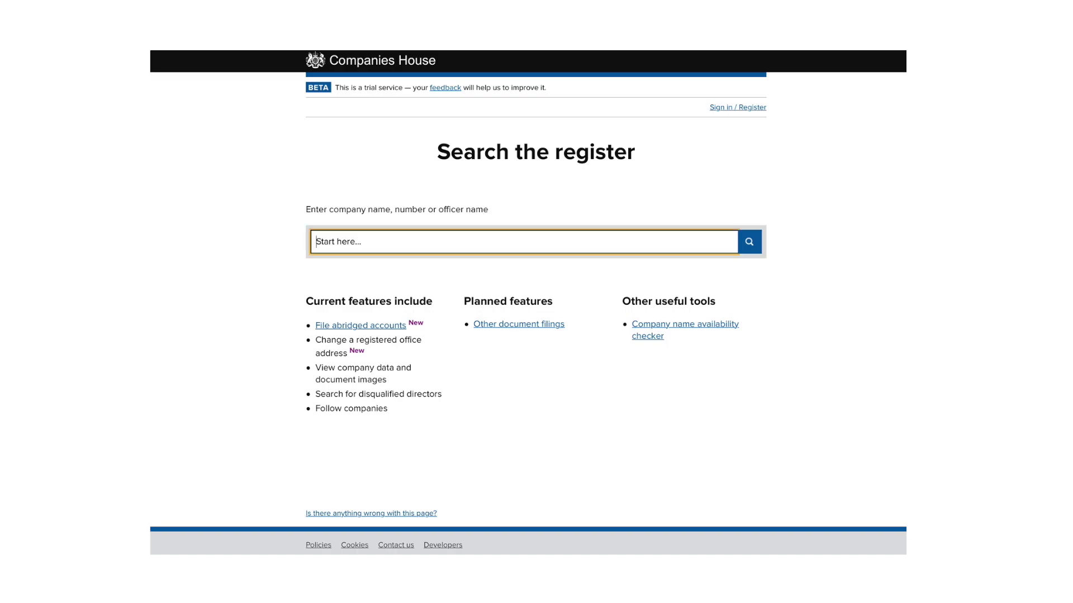
{"action": "type", "text": "01967715"}
{"action": "key", "text": "Return"}
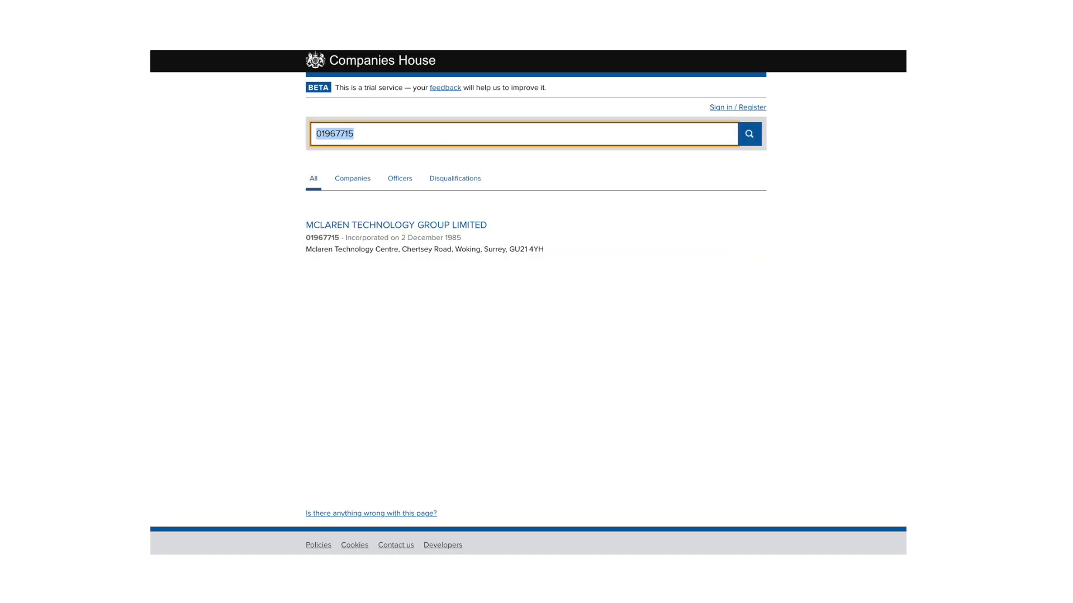
{"action": "left_click", "coordinate": [396, 225]}
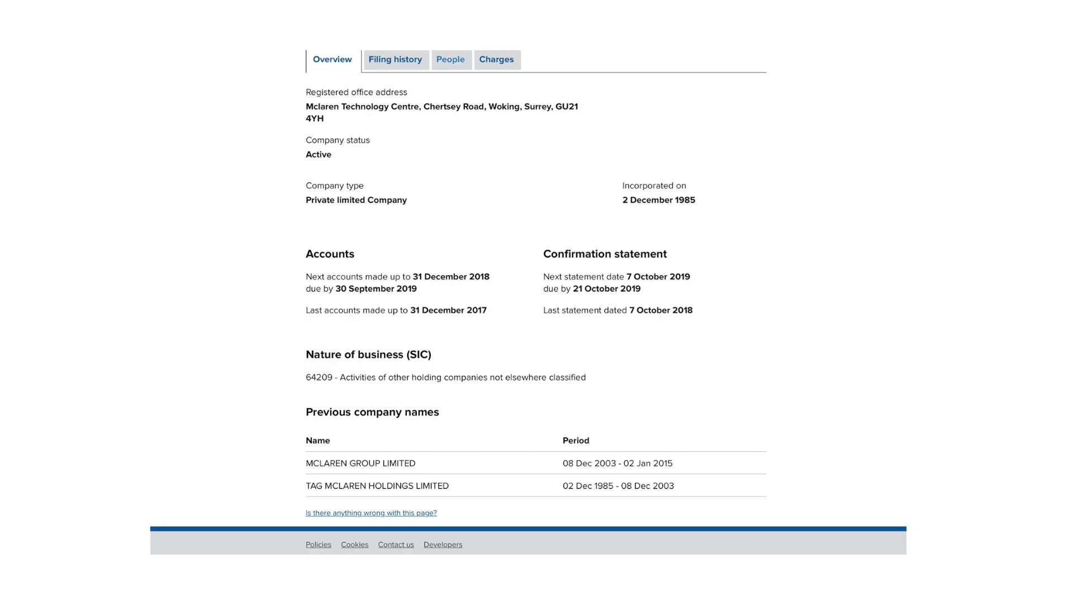
{"action": "left_click", "coordinate": [451, 59]}
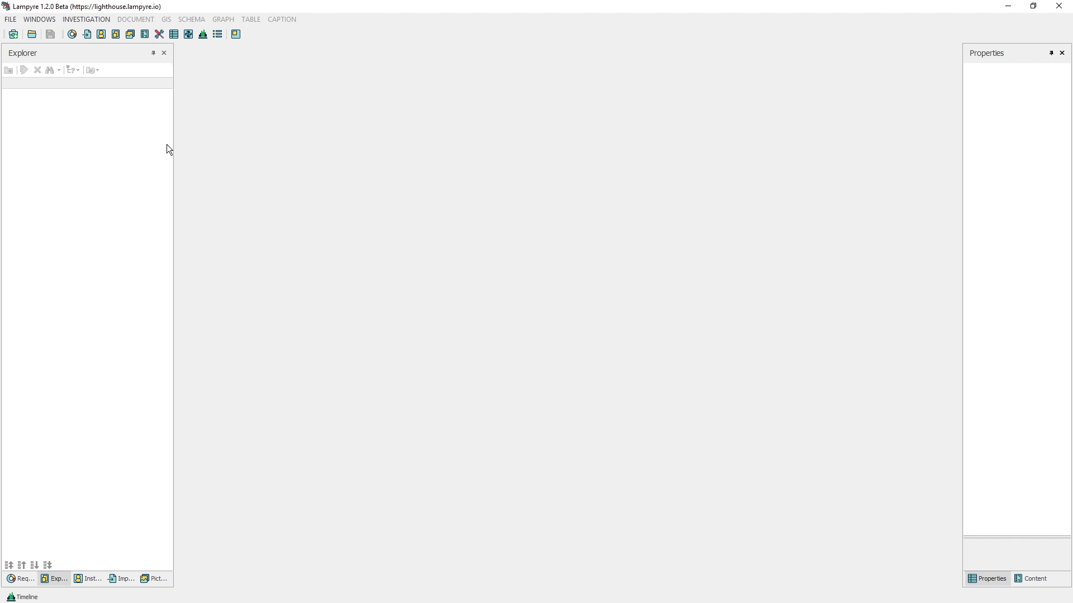
Create a new investigation named Investigation, saved on the Desktop.
{"action": "left_click", "coordinate": [10, 20]}
{"action": "left_click", "coordinate": [32, 56]}
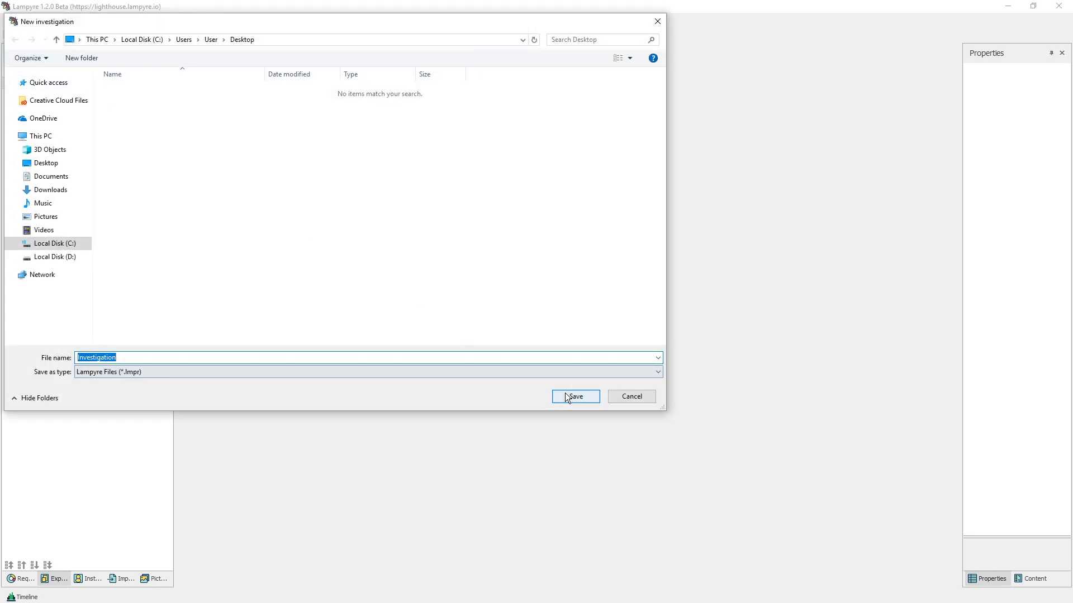
{"action": "left_click", "coordinate": [566, 395]}
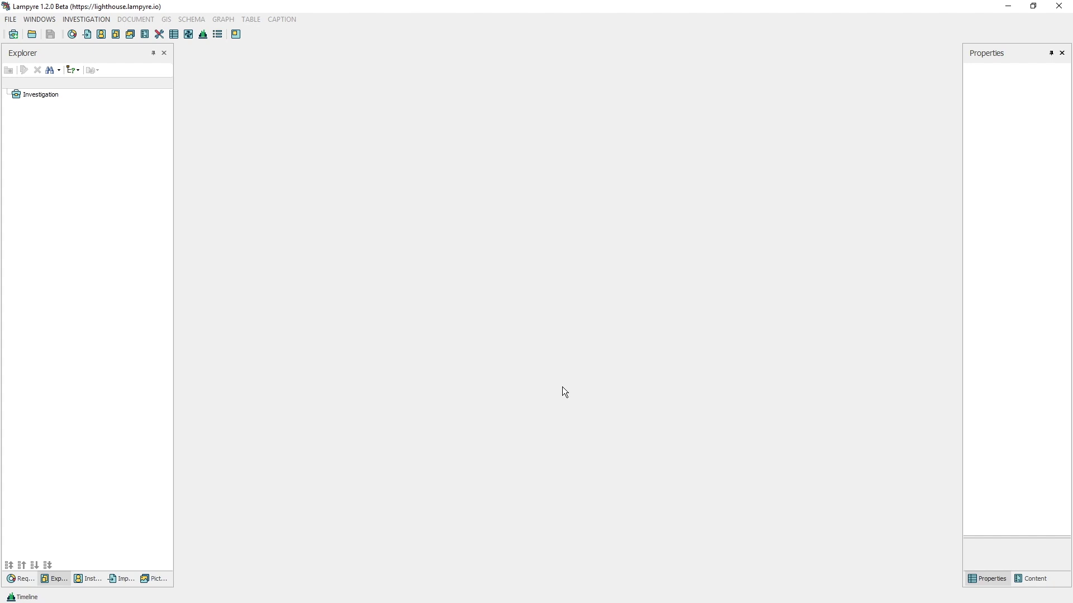
Make a new schema and place a British company object with company number 01967715 on it.
{"action": "left_click", "coordinate": [11, 20]}
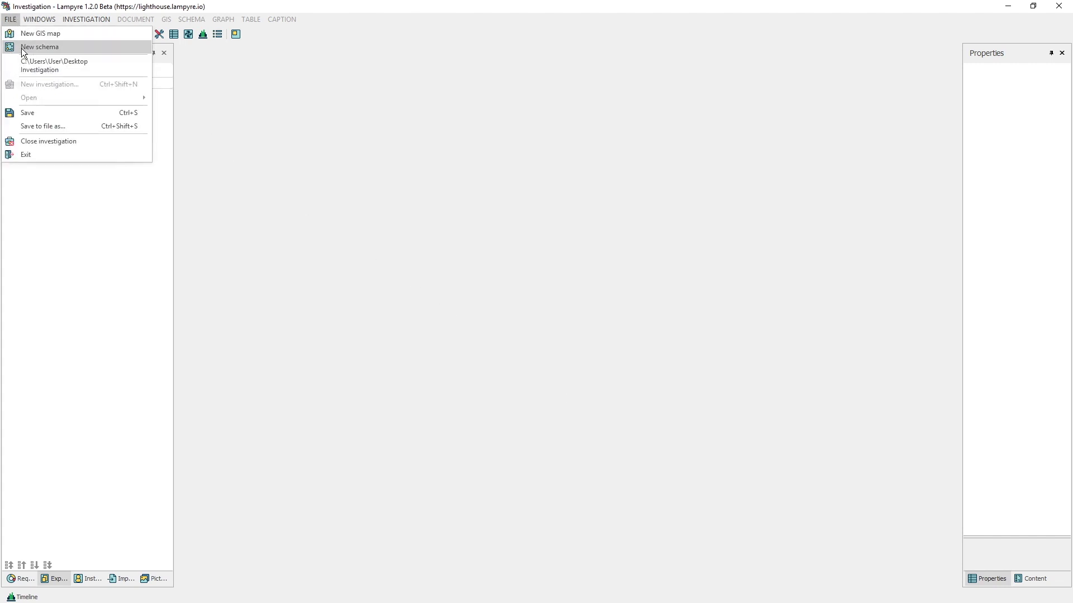
{"action": "left_click", "coordinate": [21, 48]}
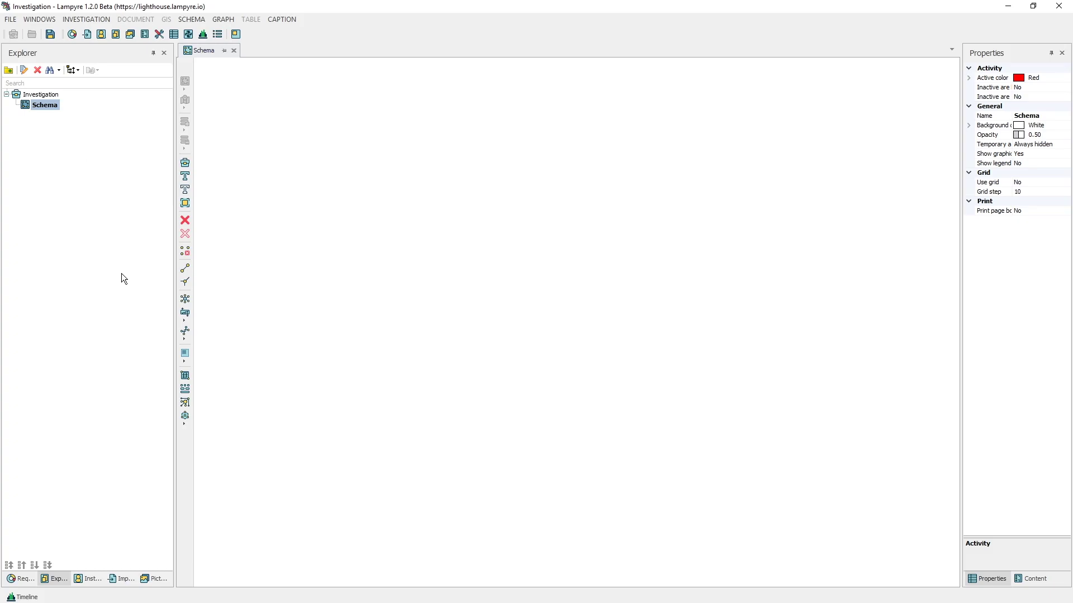
{"action": "left_click", "coordinate": [156, 578]}
{"action": "left_click_drag", "start_coordinate": [168, 145], "coordinate": [183, 517]}
{"action": "left_click_drag", "start_coordinate": [50, 505], "coordinate": [544, 356]}
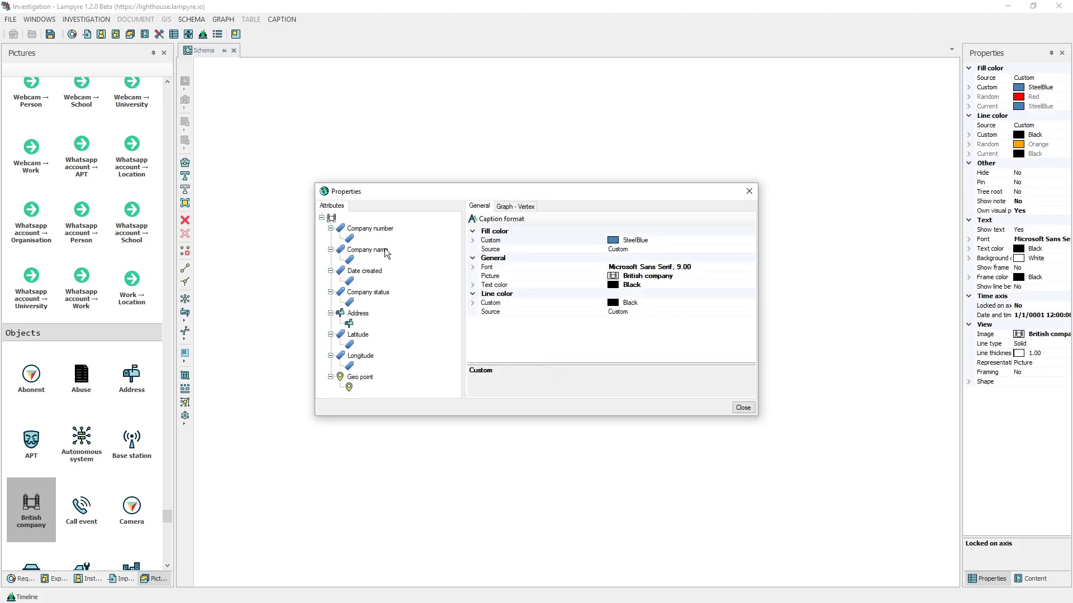
{"action": "left_click", "coordinate": [358, 239]}
{"action": "type", "text": "715"}
{"action": "key", "text": "Return"}
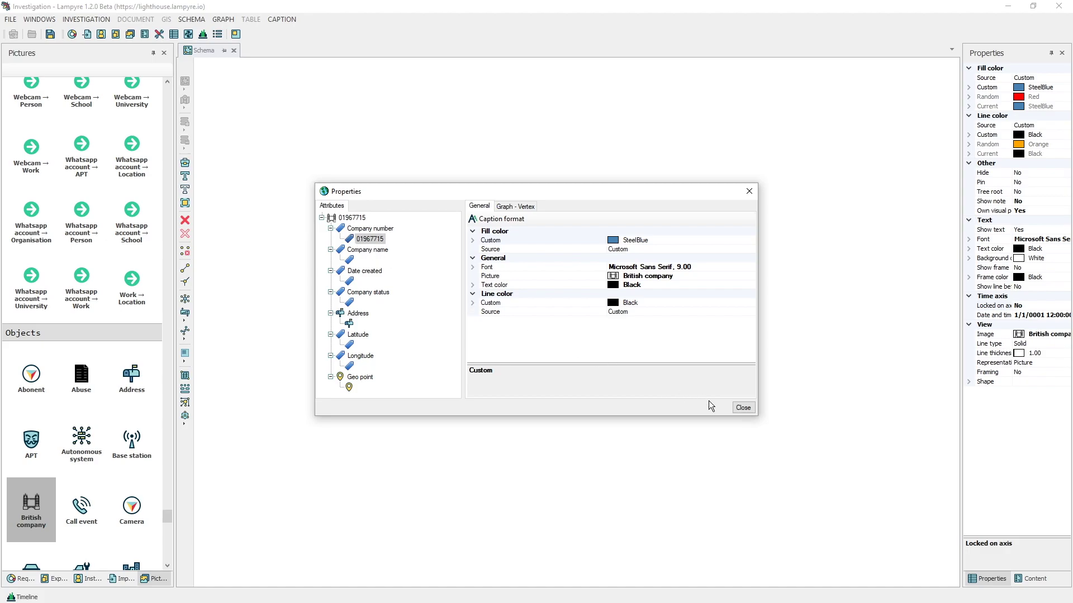
{"action": "left_click", "coordinate": [738, 410]}
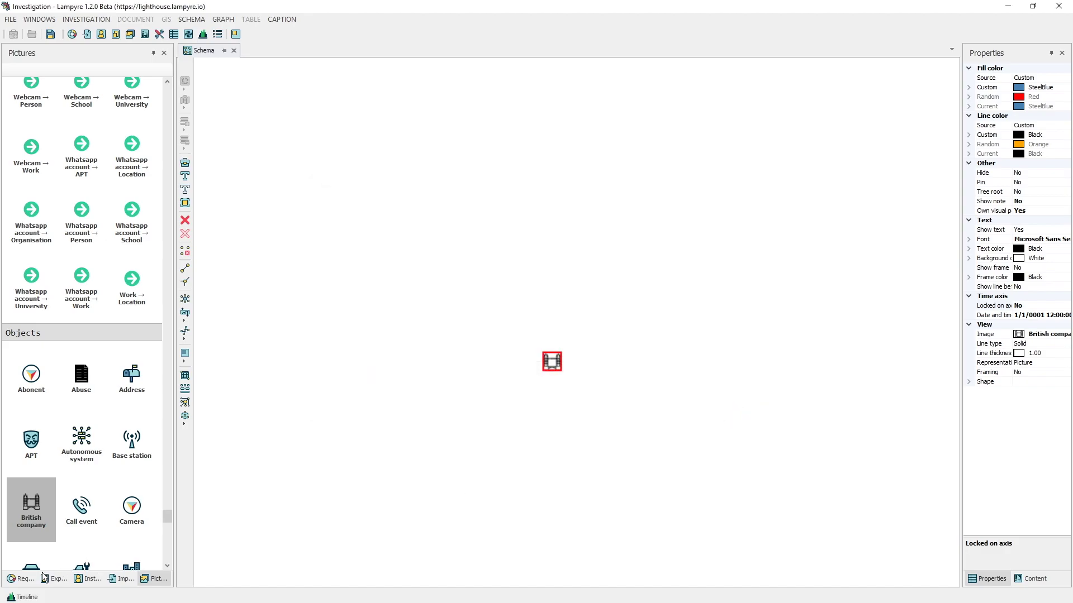
Run the company overview and company officers lookups by company number on the company node.
{"action": "left_click", "coordinate": [21, 579]}
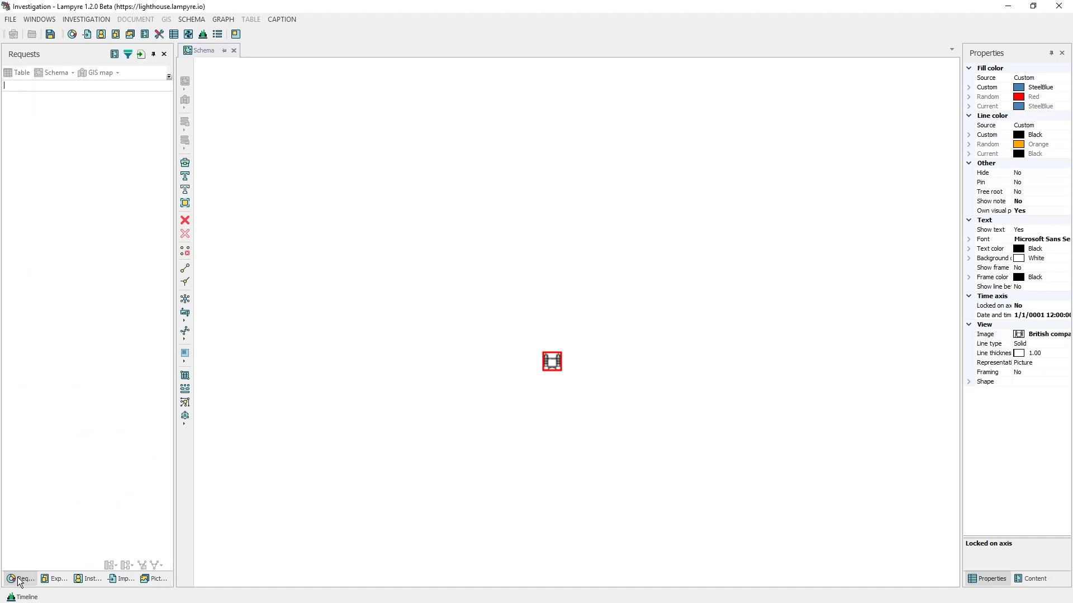
{"action": "right_click", "coordinate": [552, 364]}
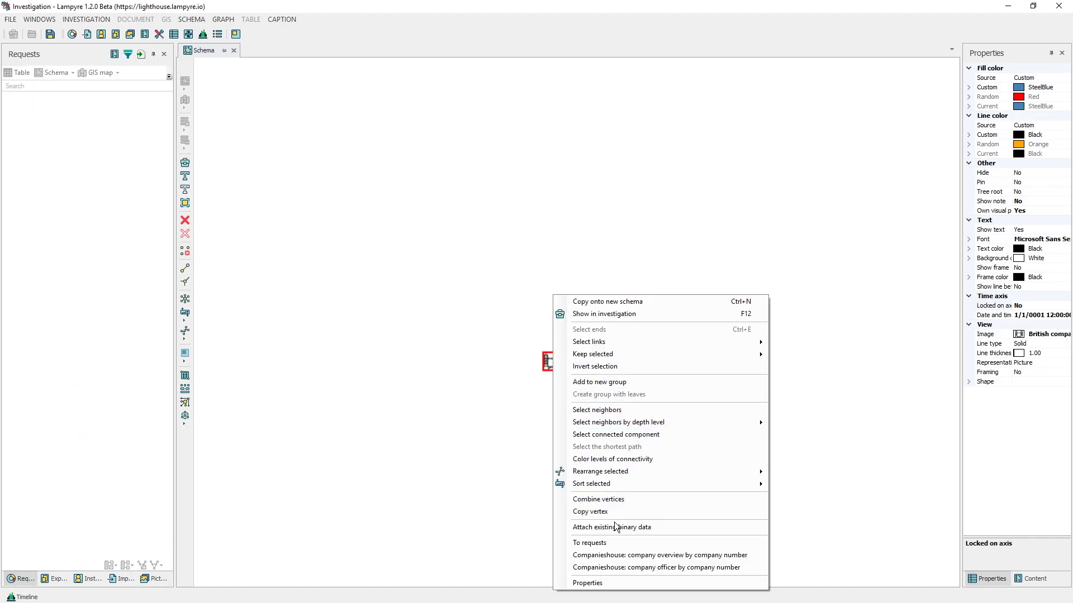
{"action": "left_click", "coordinate": [620, 553]}
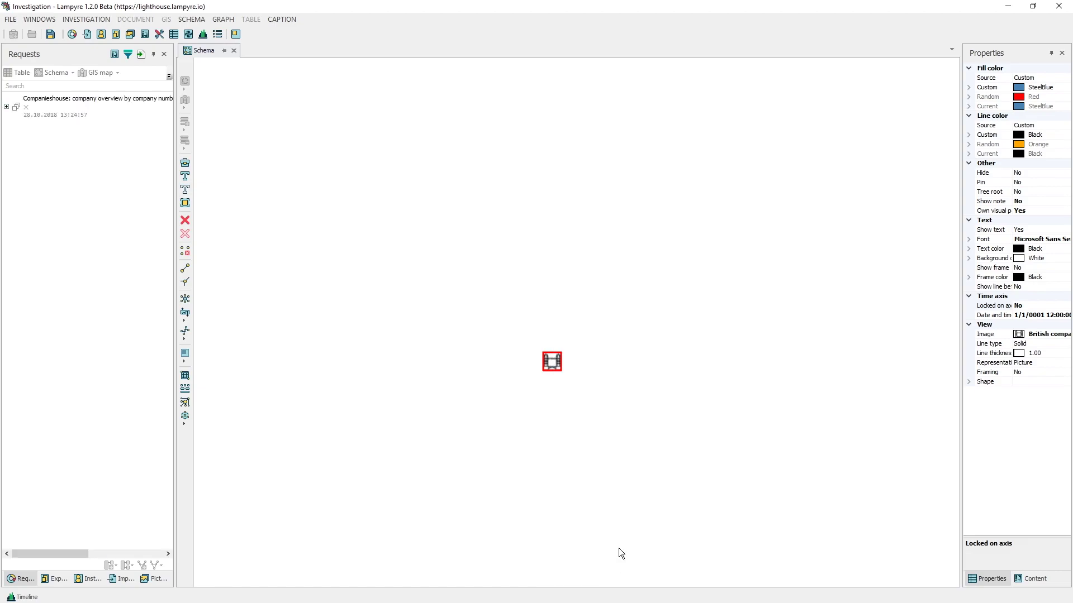
{"action": "right_click", "coordinate": [550, 370]}
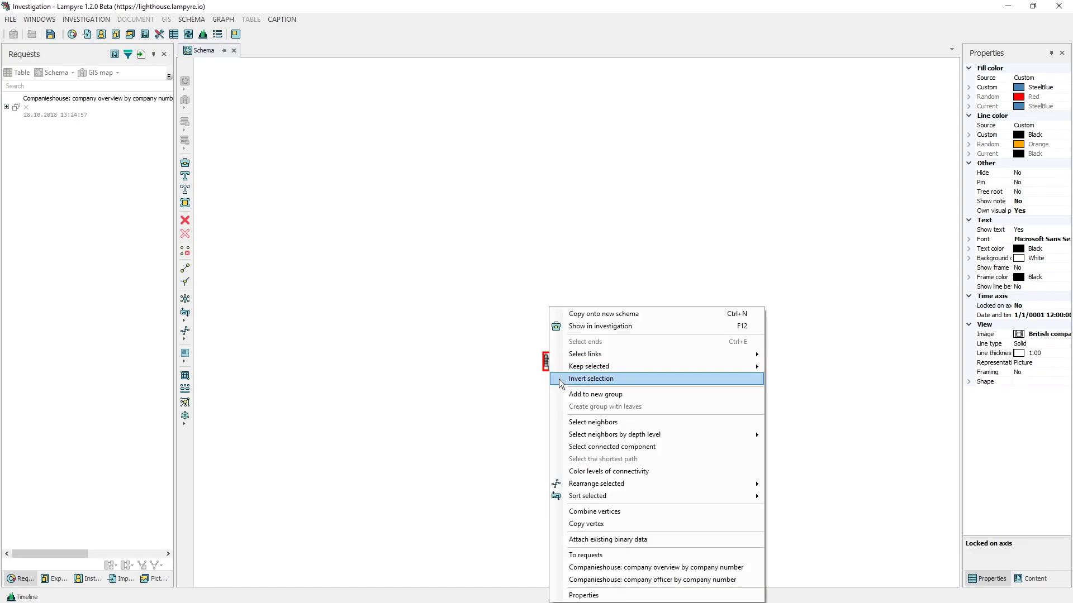
{"action": "left_click", "coordinate": [643, 579]}
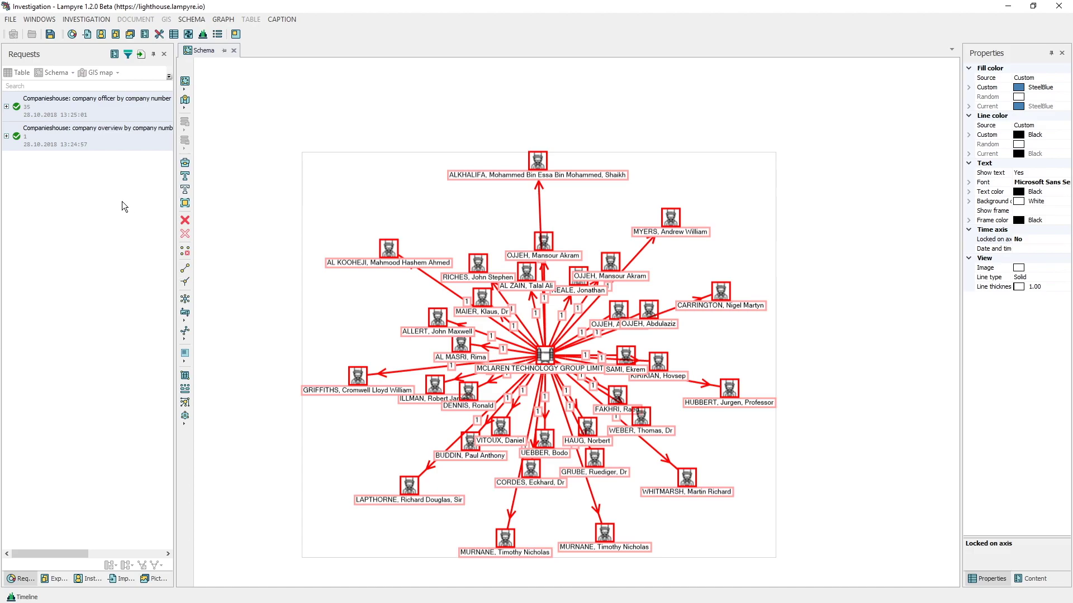
Open the company overview and 35-row officer results as tables, then deselect everything on the Schema graph.
{"action": "double_click", "coordinate": [69, 139]}
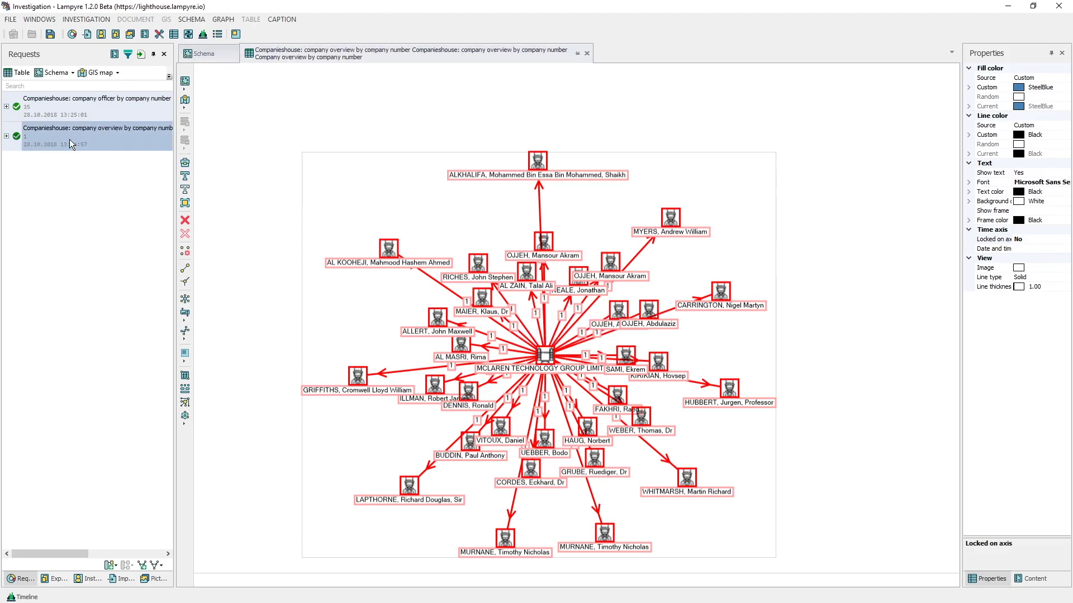
{"action": "double_click", "coordinate": [55, 106]}
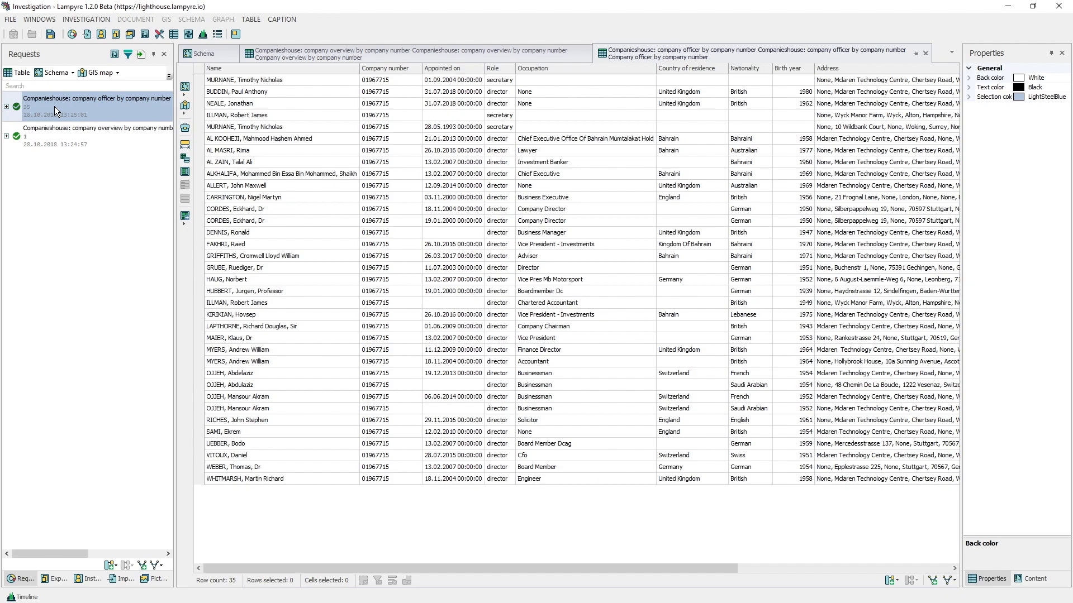
{"action": "left_click", "coordinate": [198, 56]}
{"action": "left_click", "coordinate": [257, 112]}
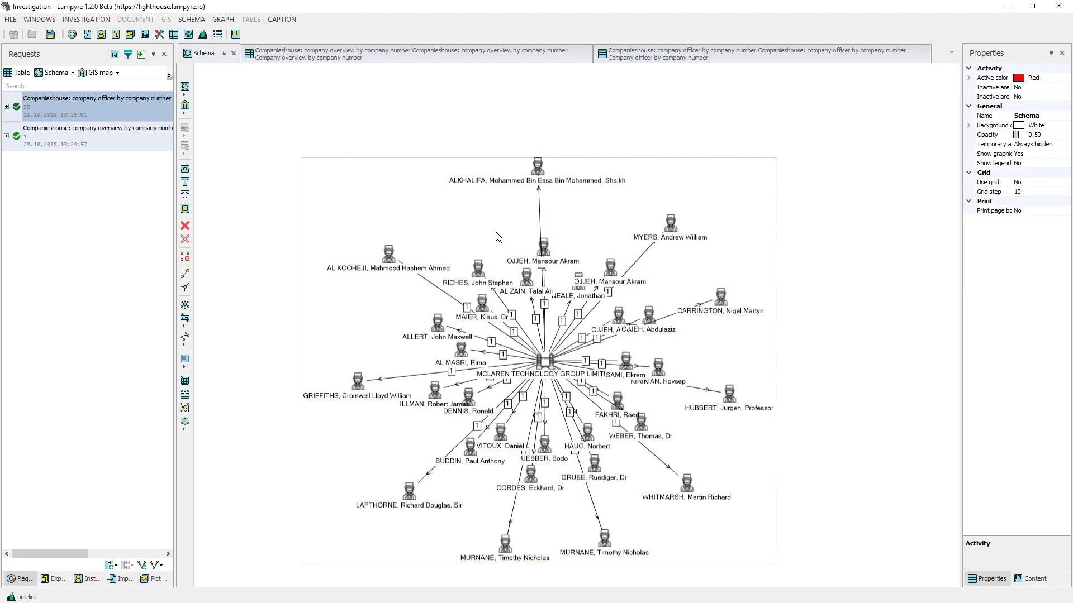
Select all 32 persons and look up each officer's companies by company officer.
{"action": "left_click", "coordinate": [1031, 578]}
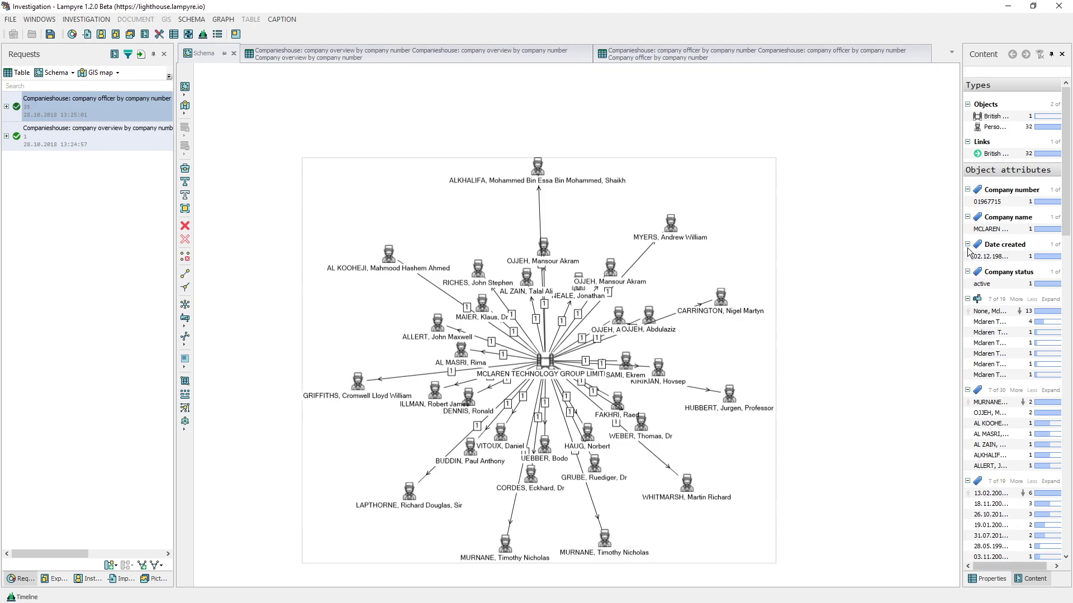
{"action": "left_click", "coordinate": [984, 127]}
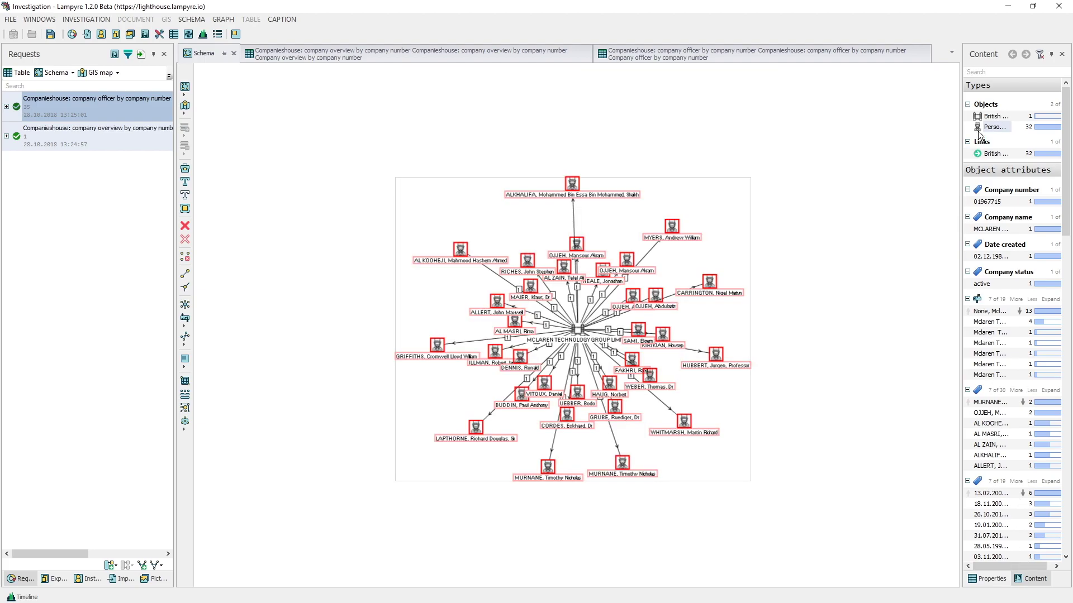
{"action": "right_click", "coordinate": [676, 223]}
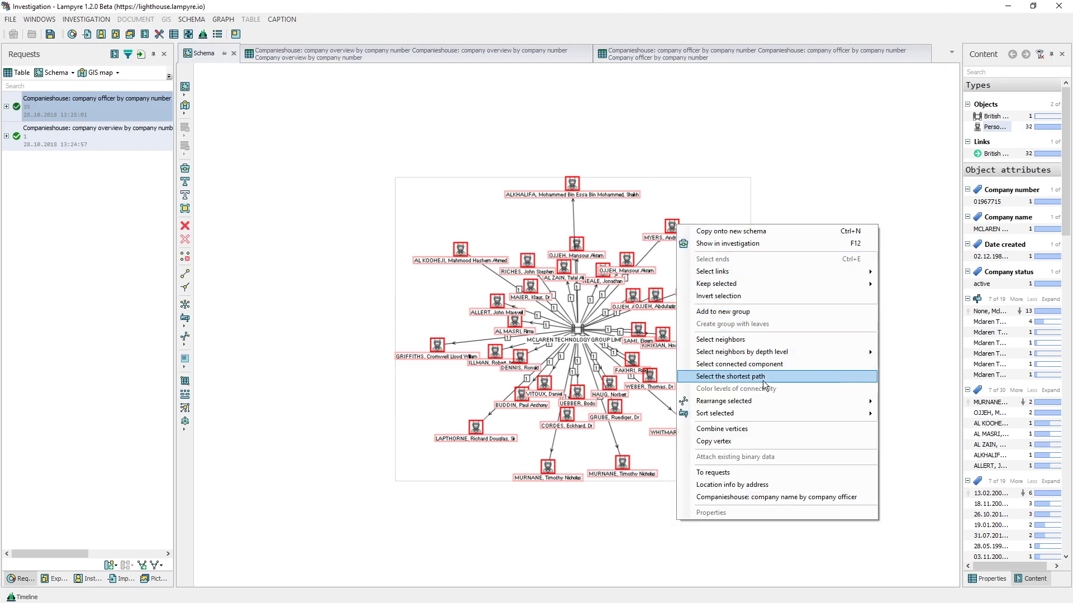
{"action": "left_click", "coordinate": [823, 497]}
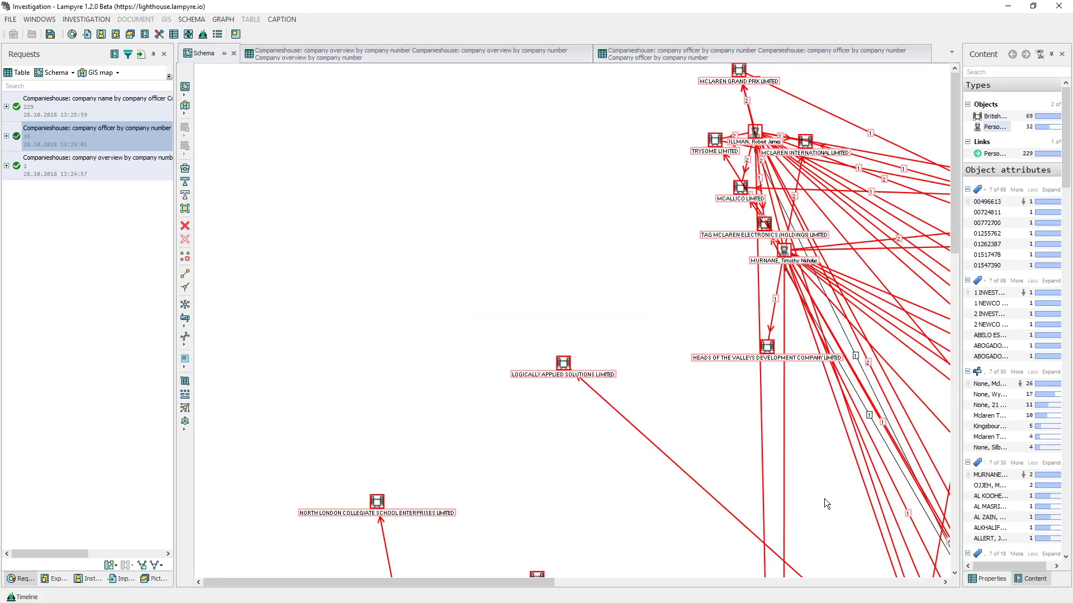
Arrange the expanded network hierarchically and open the company-name results table.
{"action": "left_click", "coordinate": [186, 337]}
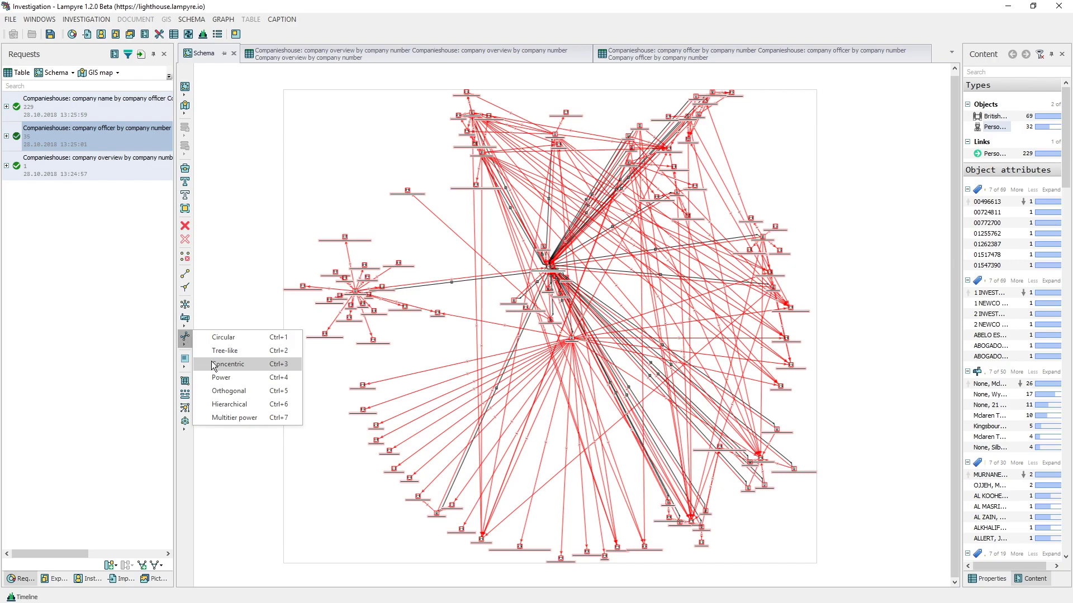
{"action": "left_click", "coordinate": [253, 405]}
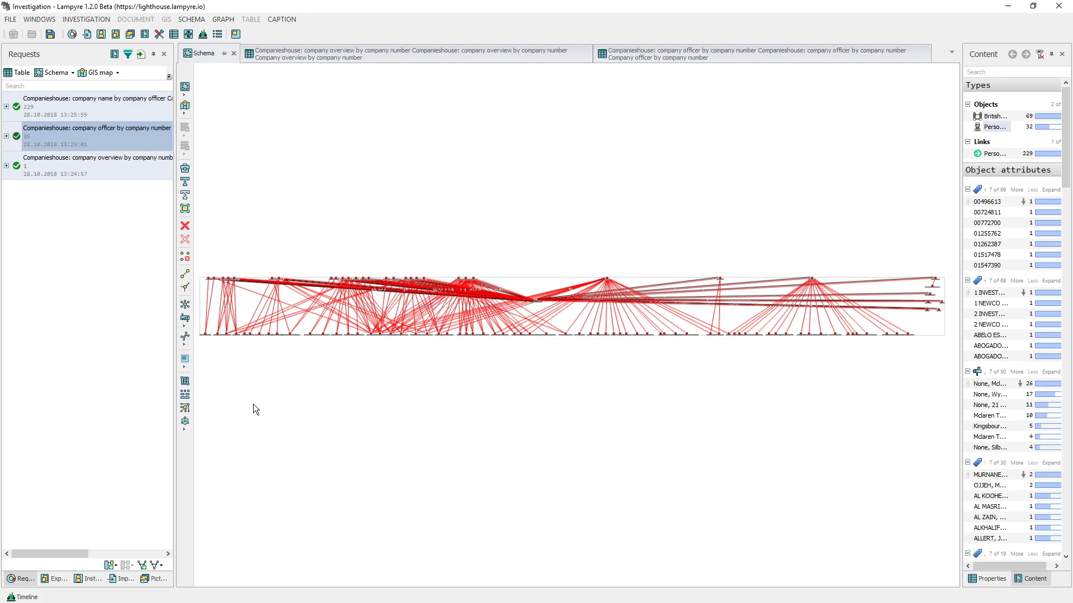
{"action": "double_click", "coordinate": [92, 113]}
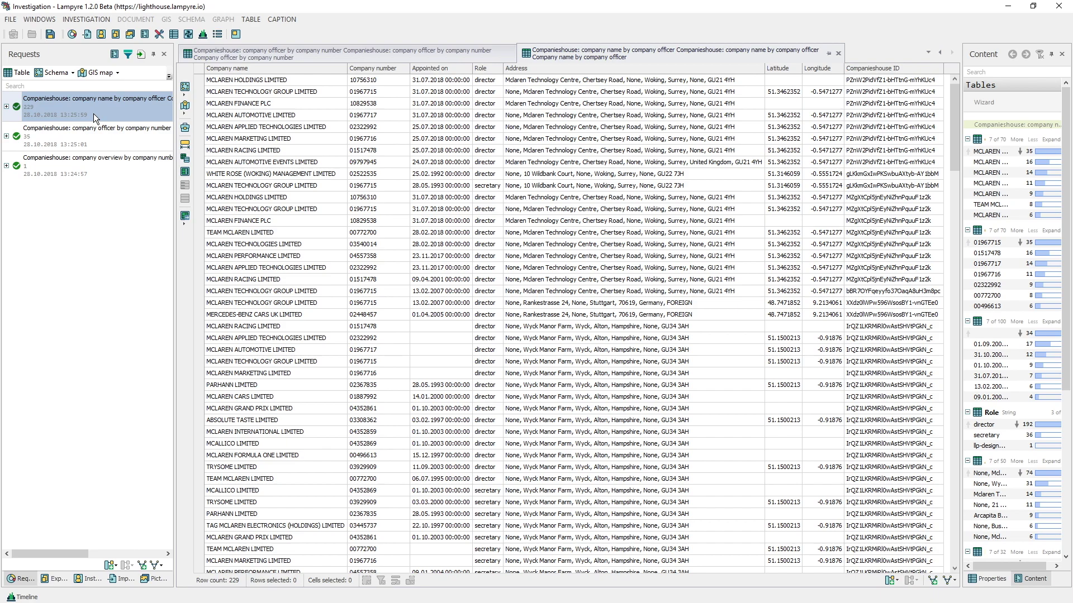
{"action": "left_click", "coordinate": [940, 53]}
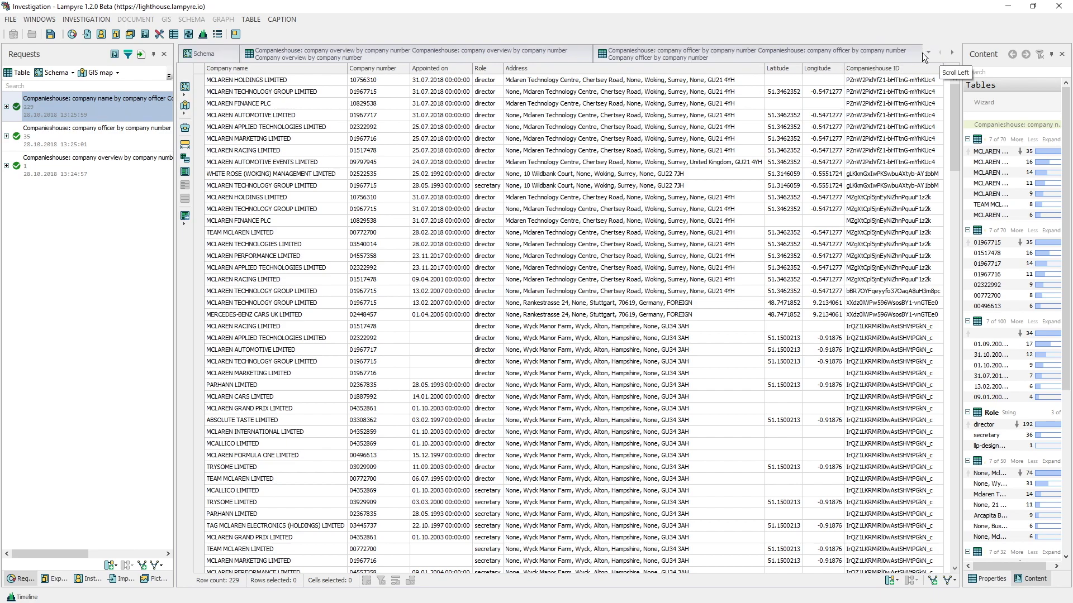
{"action": "left_click", "coordinate": [204, 54]}
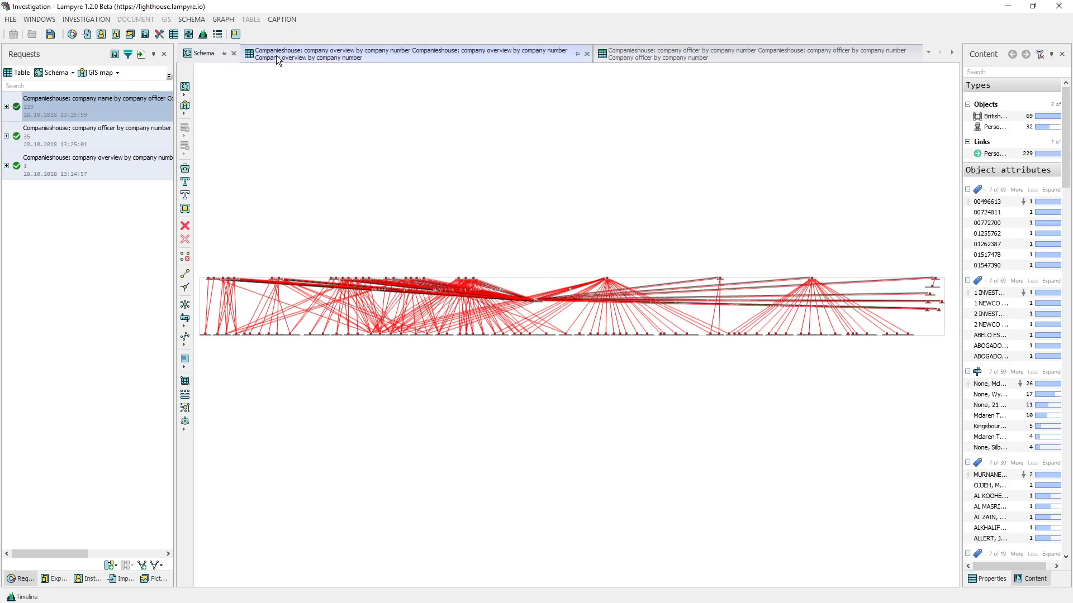
Dock the result tables in a pane below the Schema graph and show the 229-row company-name table.
{"action": "left_click_drag", "start_coordinate": [293, 55], "coordinate": [568, 342]}
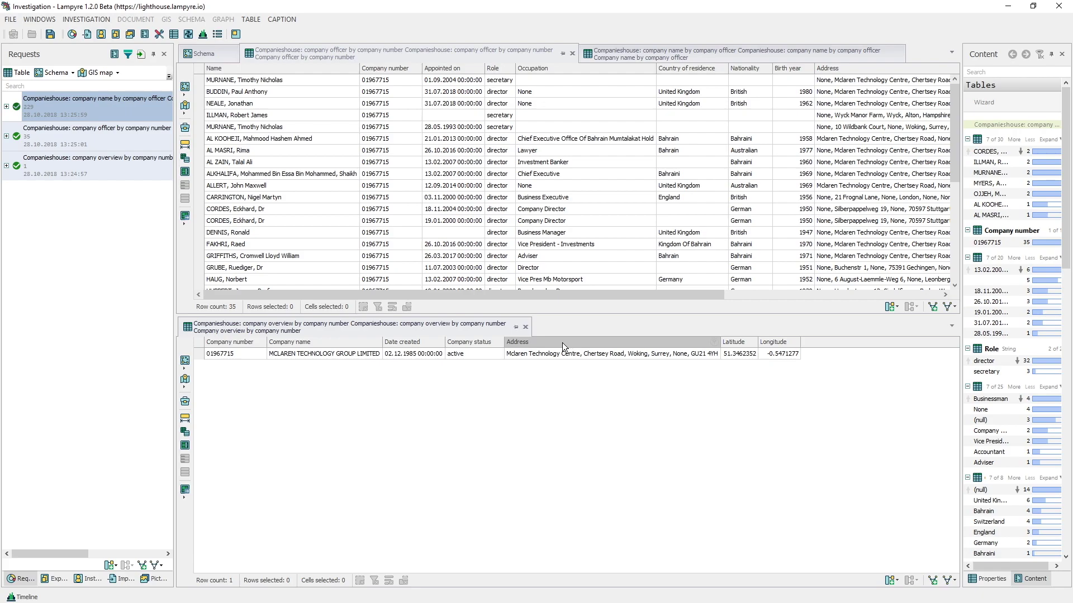
{"action": "left_click_drag", "start_coordinate": [623, 53], "coordinate": [615, 327]}
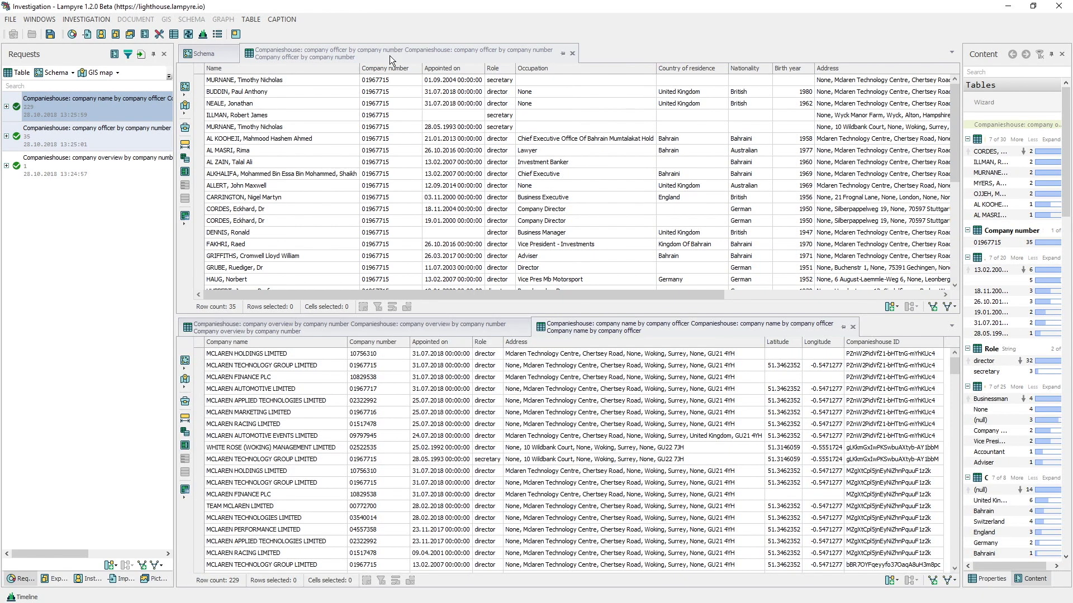
{"action": "left_click_drag", "start_coordinate": [390, 56], "coordinate": [760, 327]}
{"action": "scroll", "coordinate": [502, 447], "scroll_direction": "down", "scroll_amount": 5}
{"action": "left_click", "coordinate": [324, 435]}
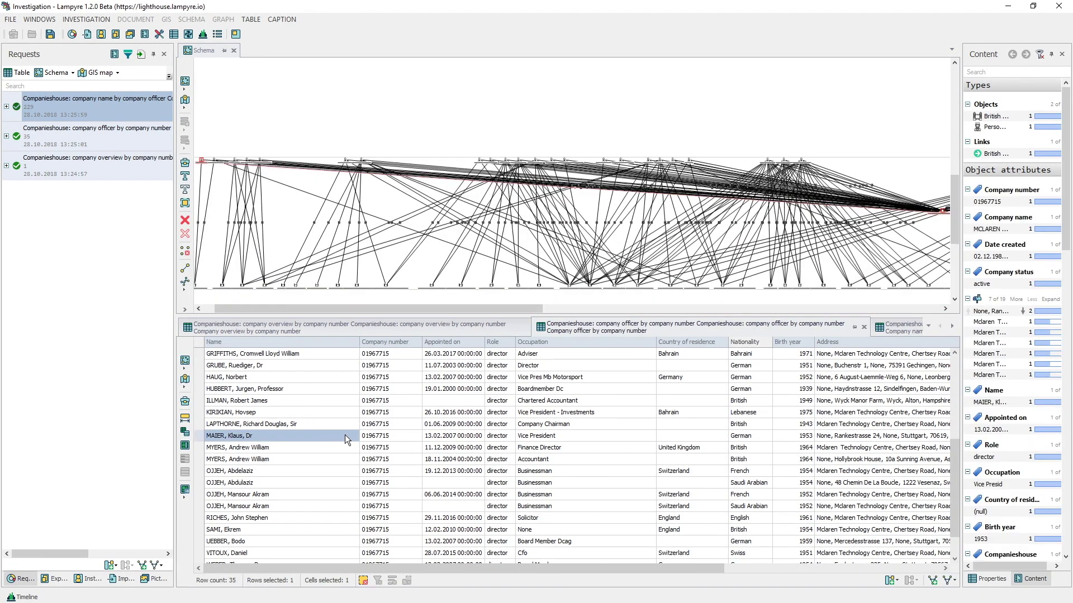
{"action": "left_click", "coordinate": [894, 326]}
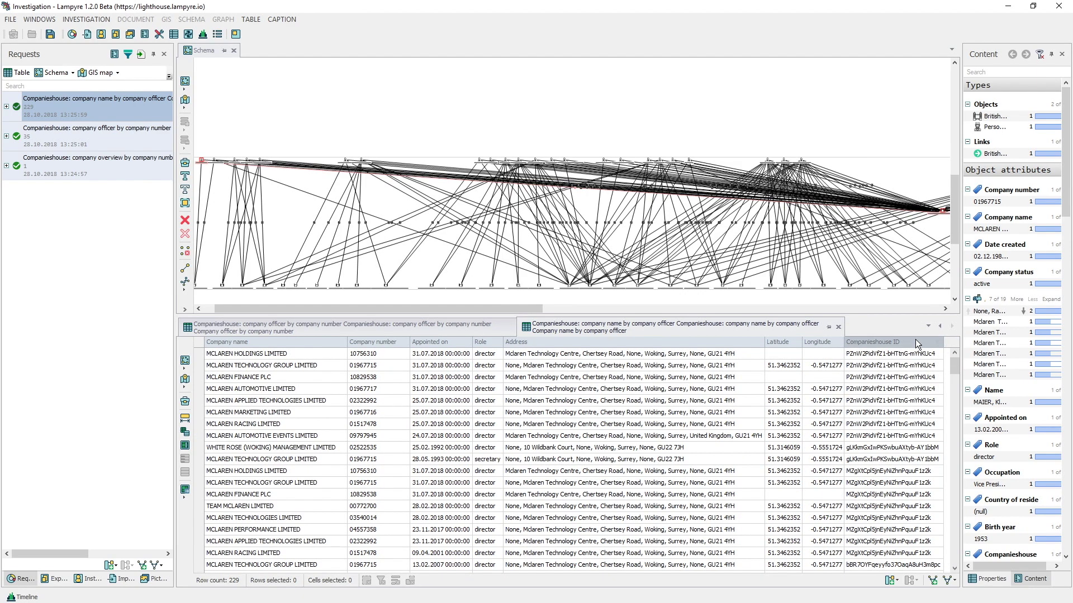
{"action": "left_click_drag", "start_coordinate": [954, 364], "coordinate": [954, 373]}
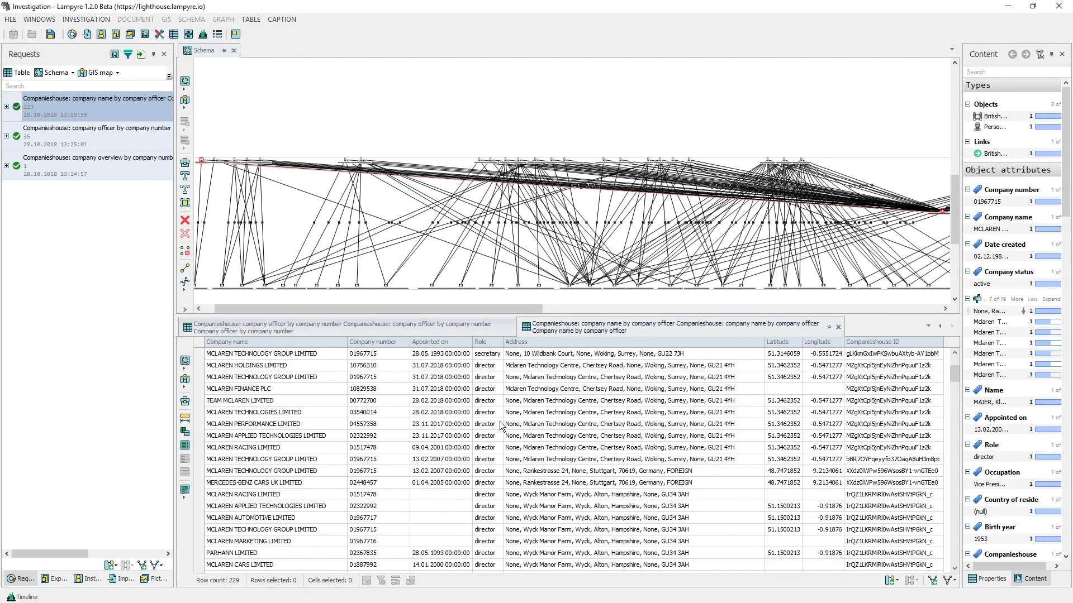
{"action": "left_click", "coordinate": [281, 448]}
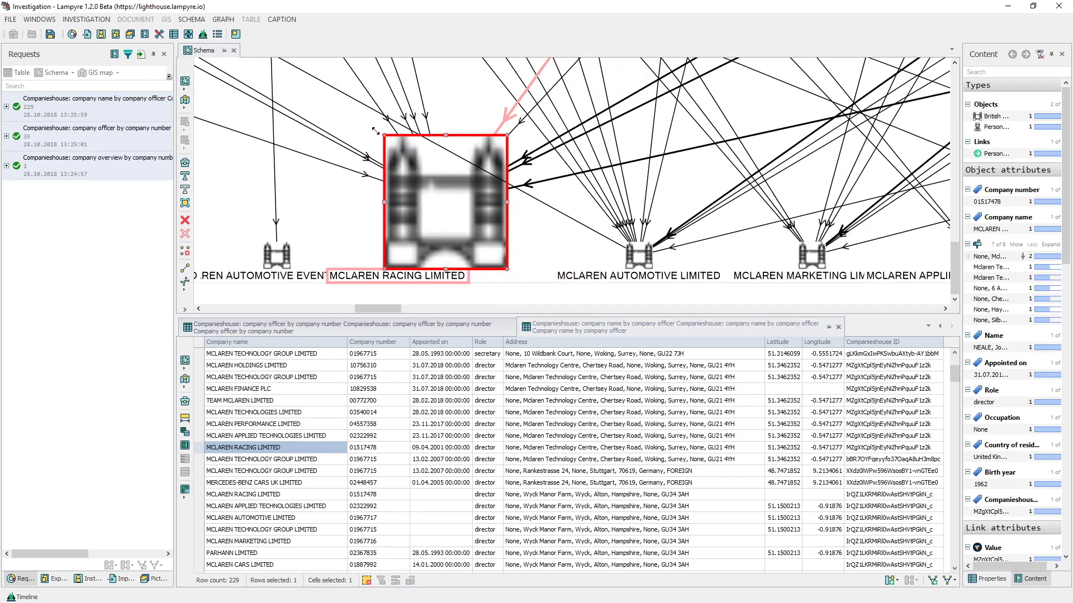
{"action": "left_click_drag", "start_coordinate": [376, 131], "coordinate": [357, 126]}
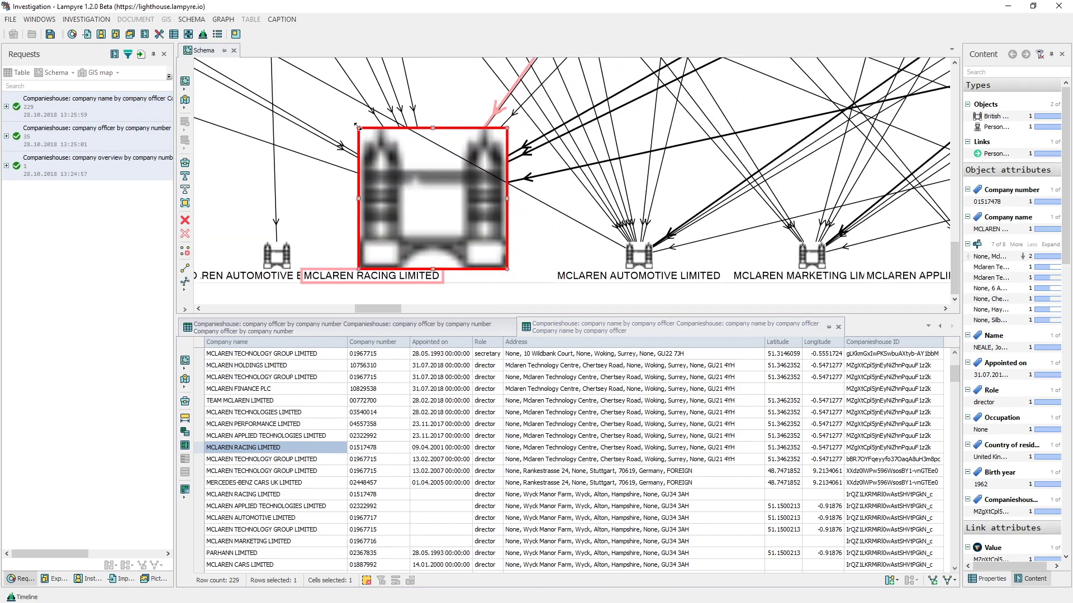
{"action": "scroll", "coordinate": [503, 216], "scroll_direction": "down", "scroll_amount": 5}
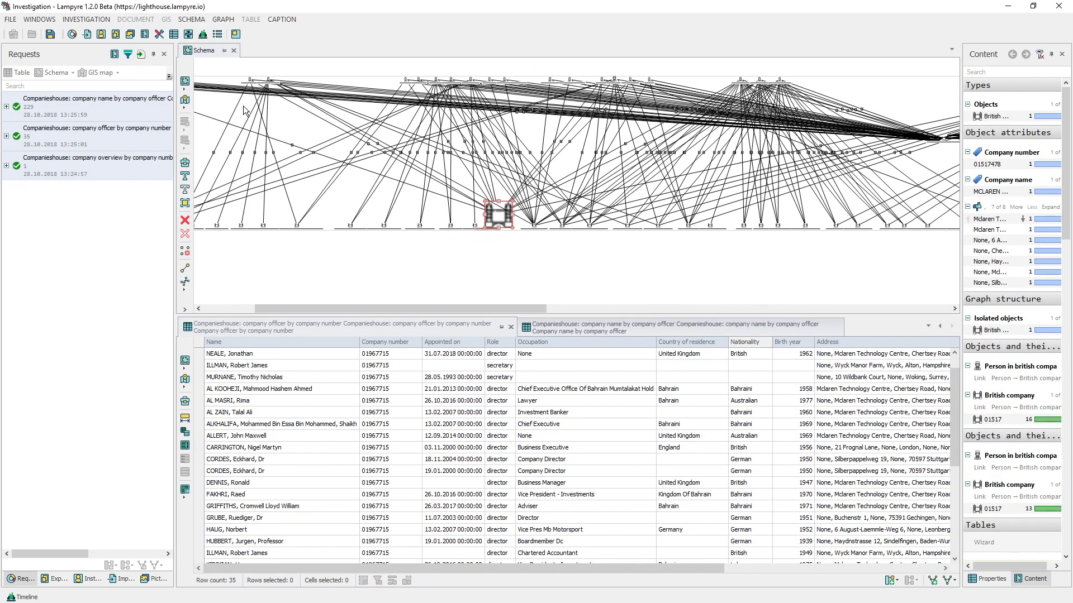
{"action": "scroll", "coordinate": [430, 158], "scroll_direction": "up", "scroll_amount": 5}
{"action": "left_click", "coordinate": [317, 153]}
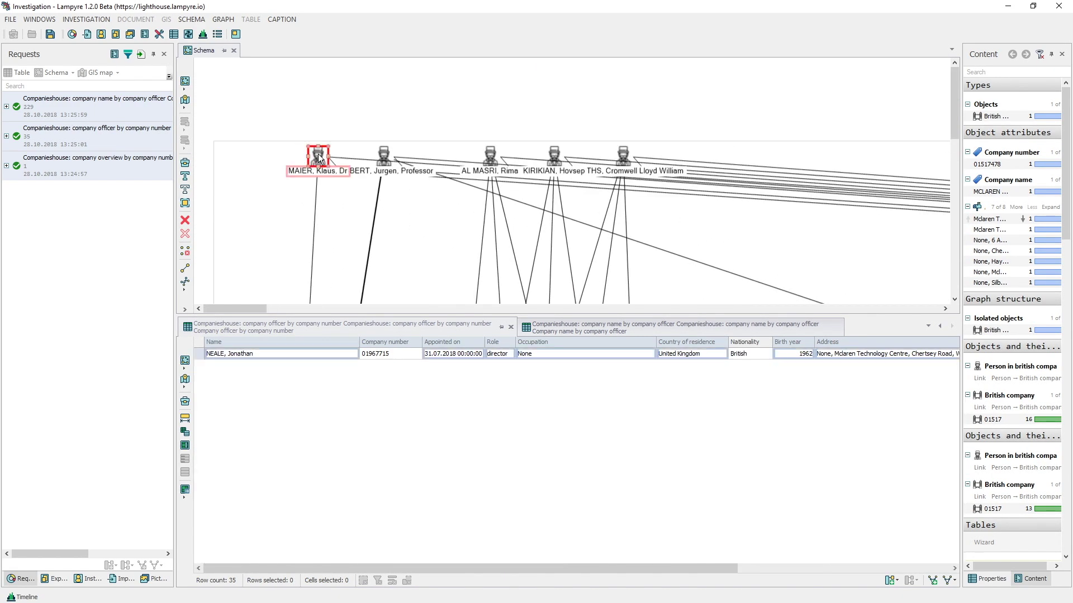
{"action": "left_click_drag", "start_coordinate": [308, 147], "coordinate": [232, 82]}
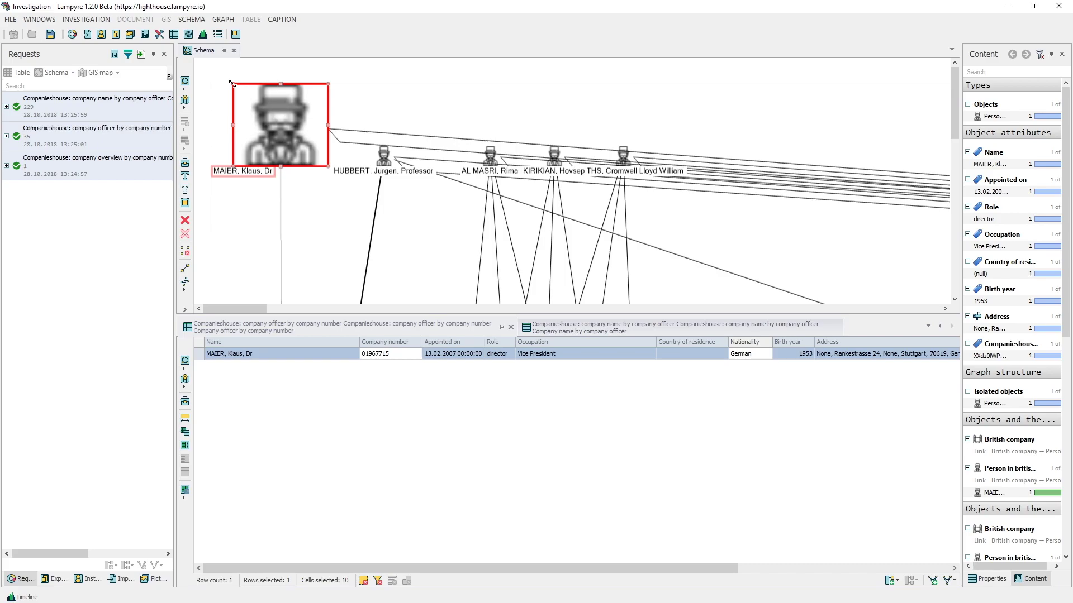
{"action": "scroll", "coordinate": [240, 89], "scroll_direction": "down", "scroll_amount": 5}
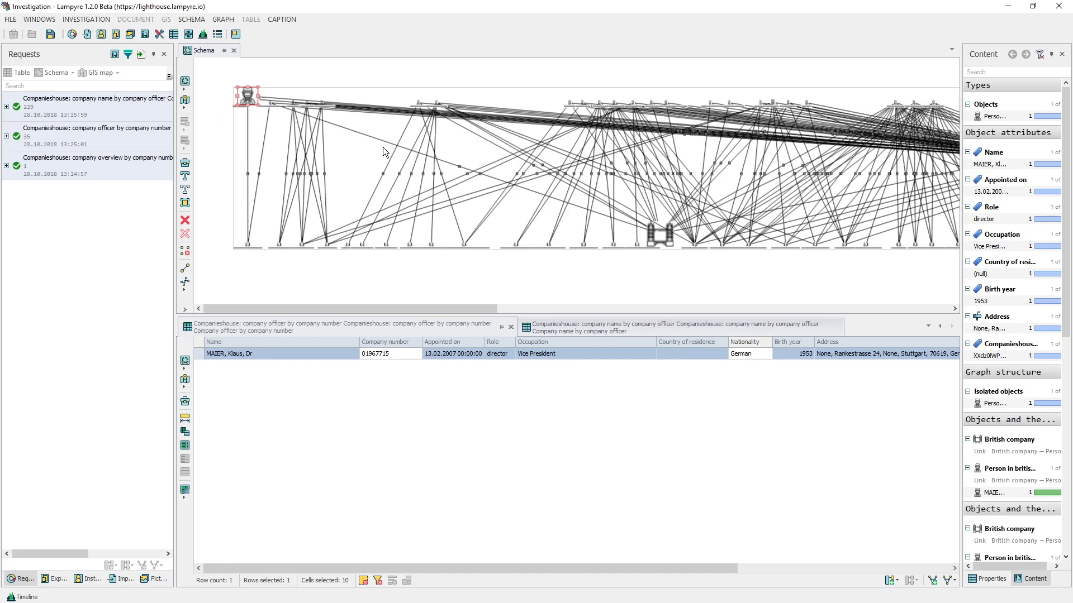
{"action": "left_click", "coordinate": [664, 236], "text": "ctrl"}
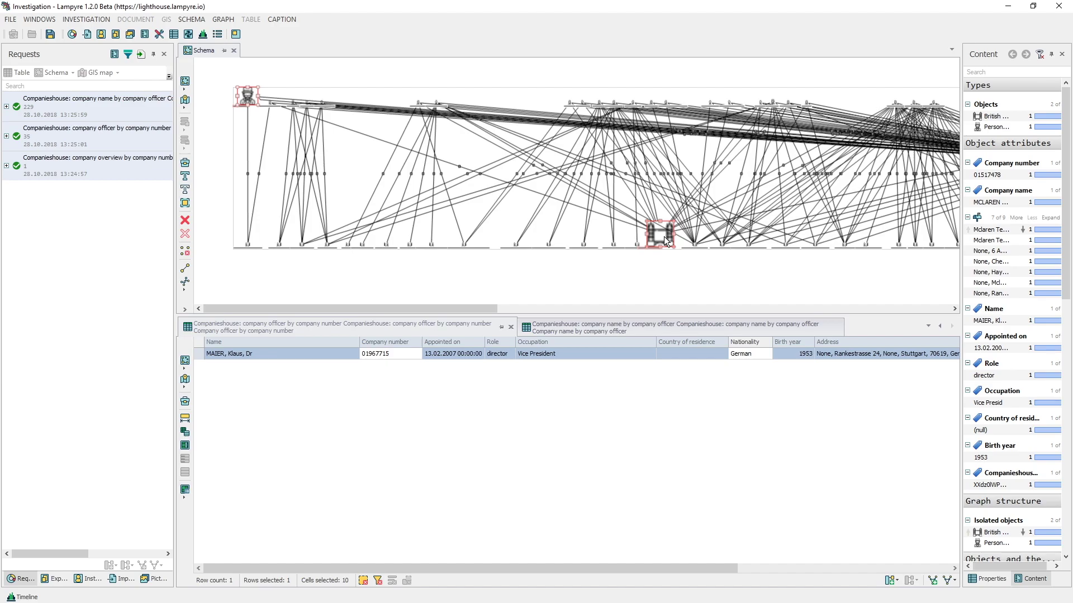
Select the shortest path between the two vertices and copy it onto new Schema 1.
{"action": "right_click", "coordinate": [665, 241]}
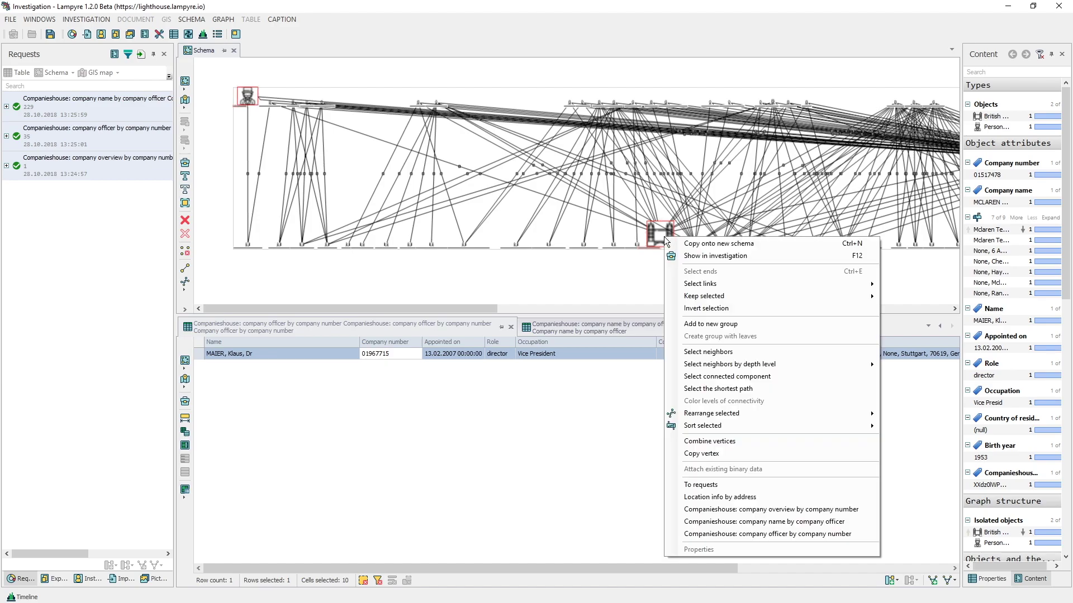
{"action": "left_click", "coordinate": [785, 385]}
{"action": "key", "text": "ctrl+n"}
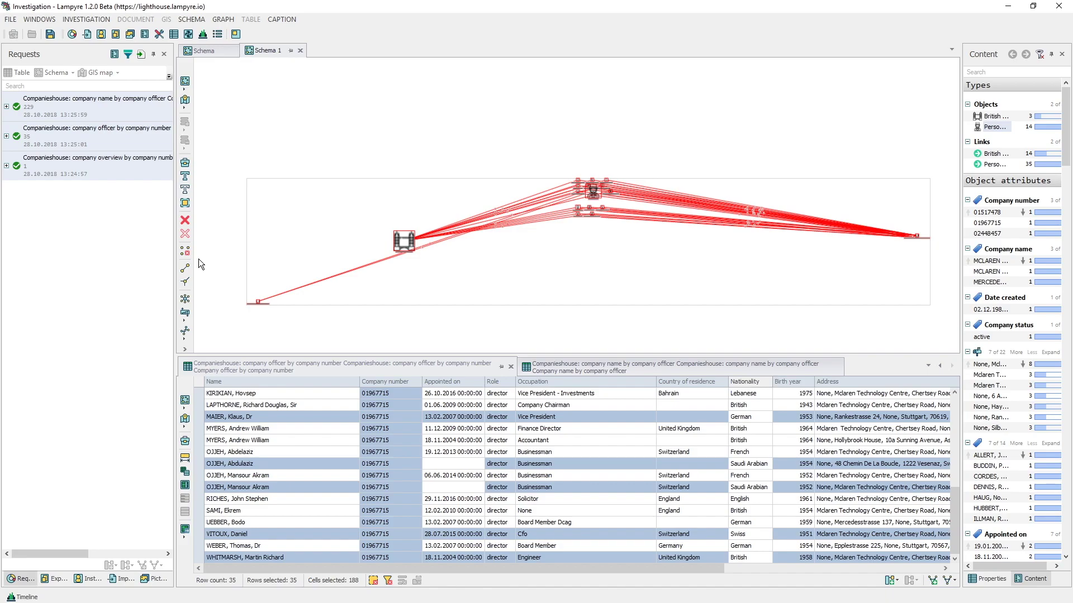
Rearrange the shortest-path graph into a tree-like layout, then select the company officer by company number results.
{"action": "left_click", "coordinate": [185, 333]}
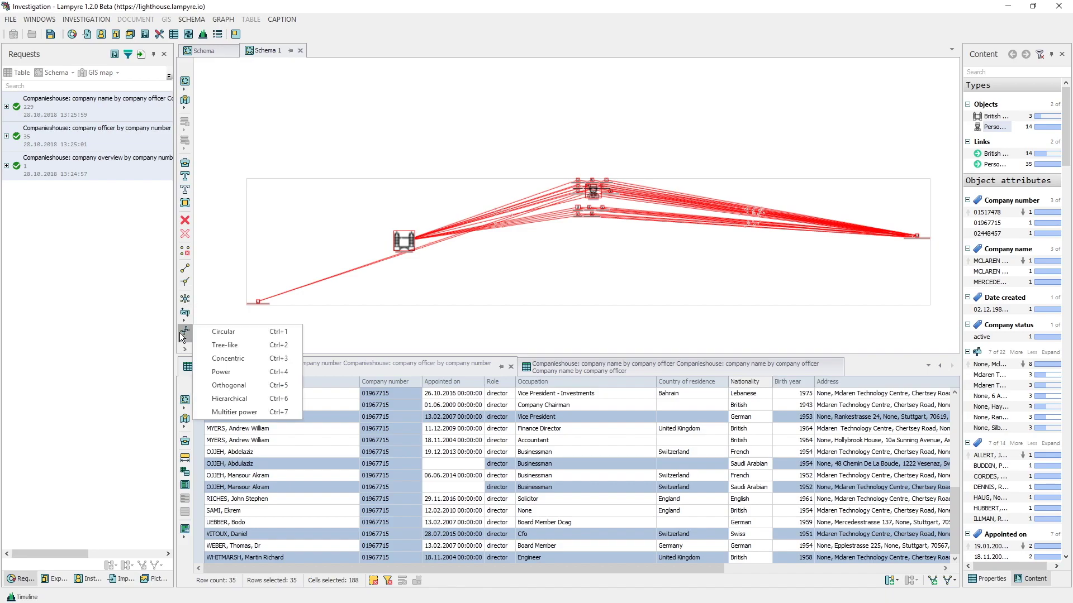
{"action": "left_click", "coordinate": [224, 345]}
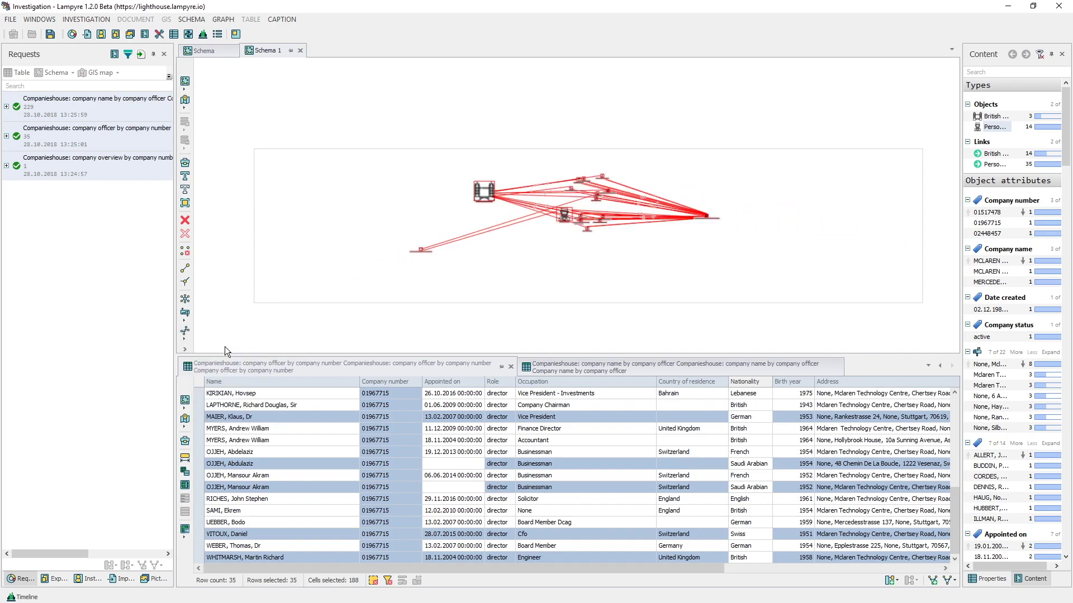
{"action": "left_click", "coordinate": [763, 230]}
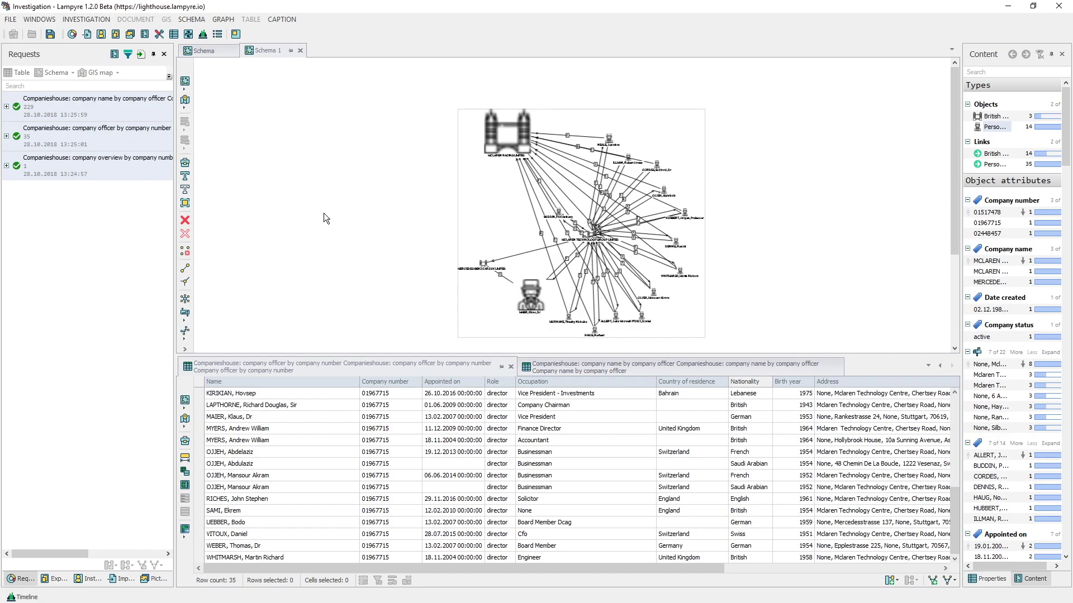
{"action": "left_click", "coordinate": [127, 139]}
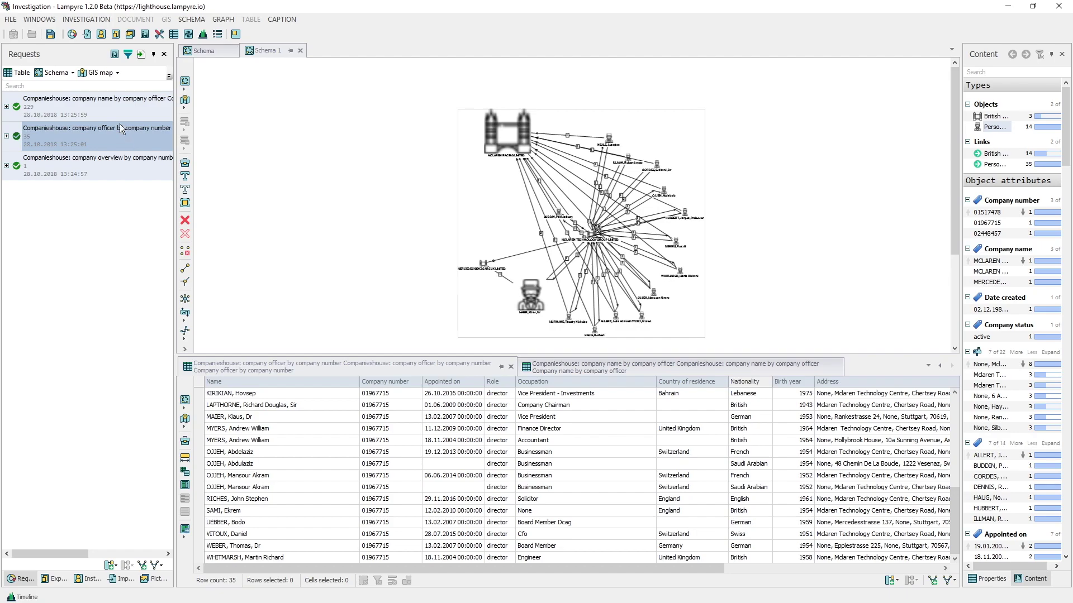
Plot the officer results on a GIS map as British company → Person in british company.
{"action": "left_click", "coordinate": [101, 76]}
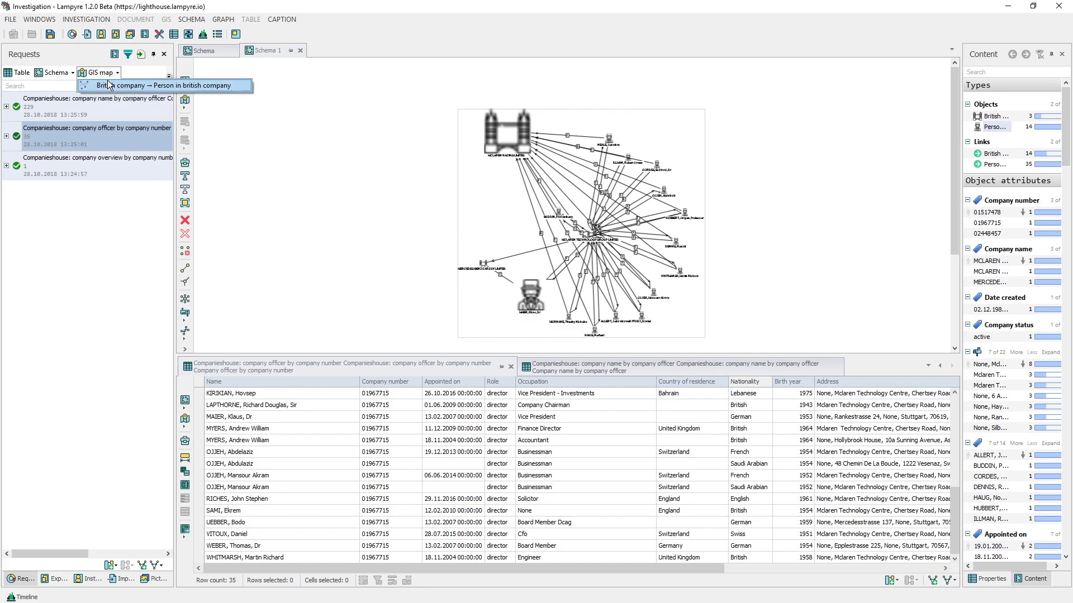
{"action": "left_click", "coordinate": [109, 84]}
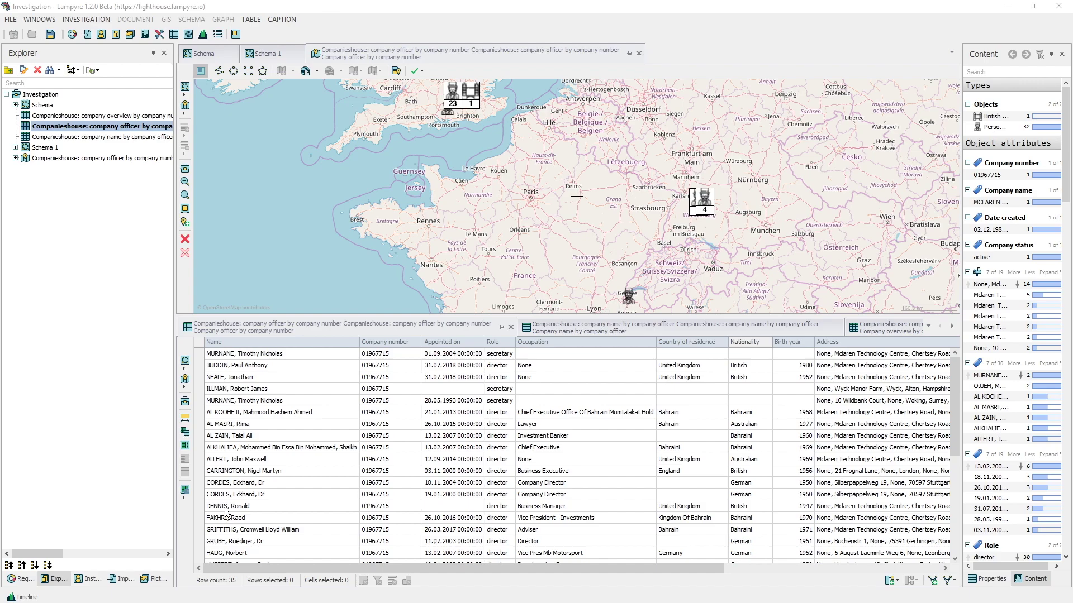
{"action": "left_click", "coordinate": [15, 158]}
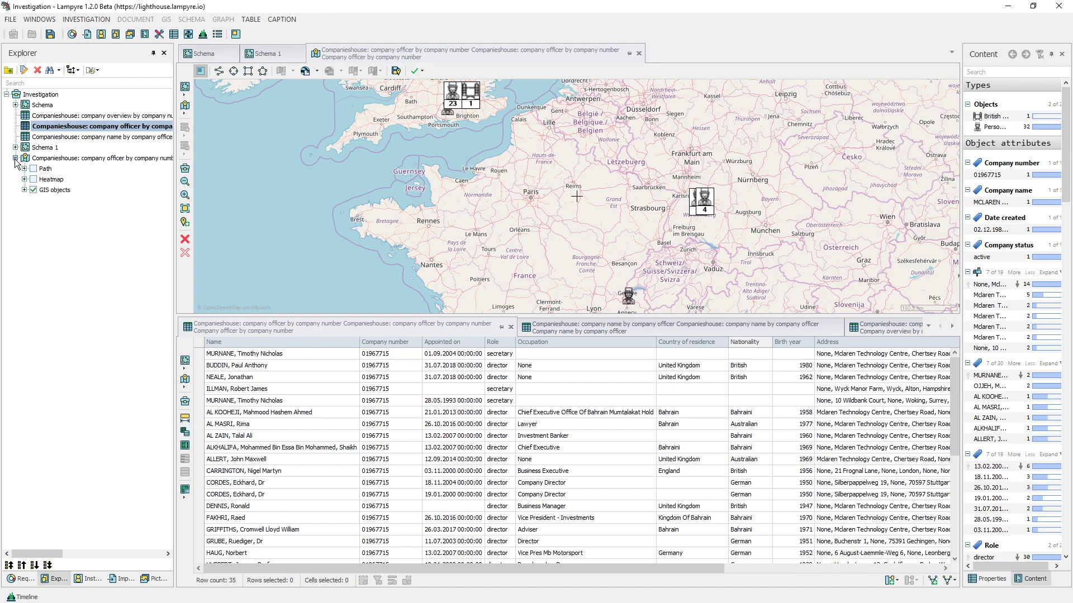
{"action": "left_click", "coordinate": [33, 190]}
{"action": "left_click", "coordinate": [33, 180]}
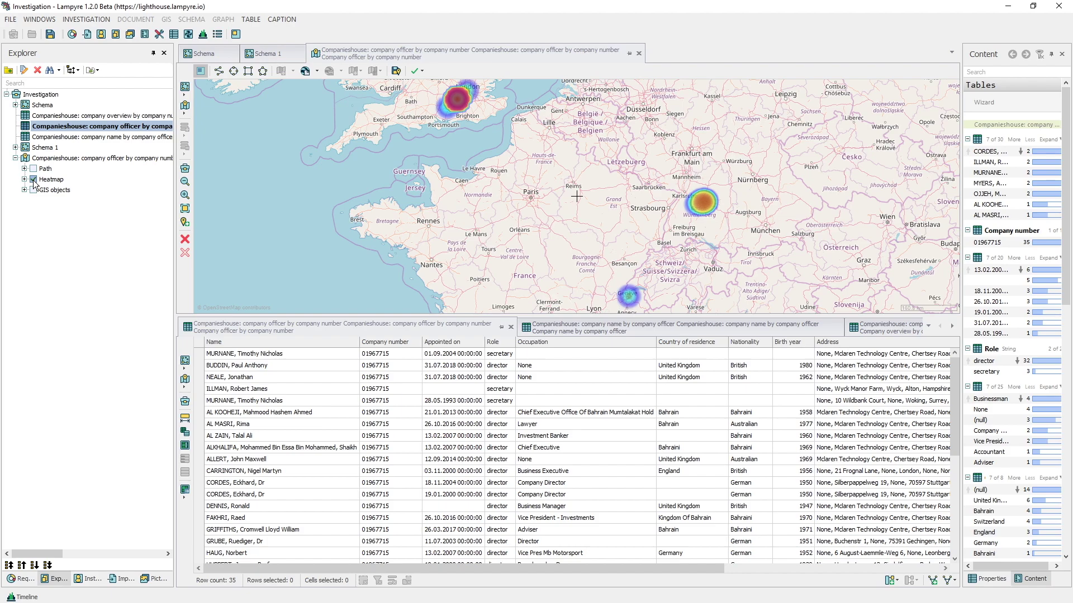
{"action": "left_click", "coordinate": [33, 179]}
{"action": "left_click", "coordinate": [33, 190]}
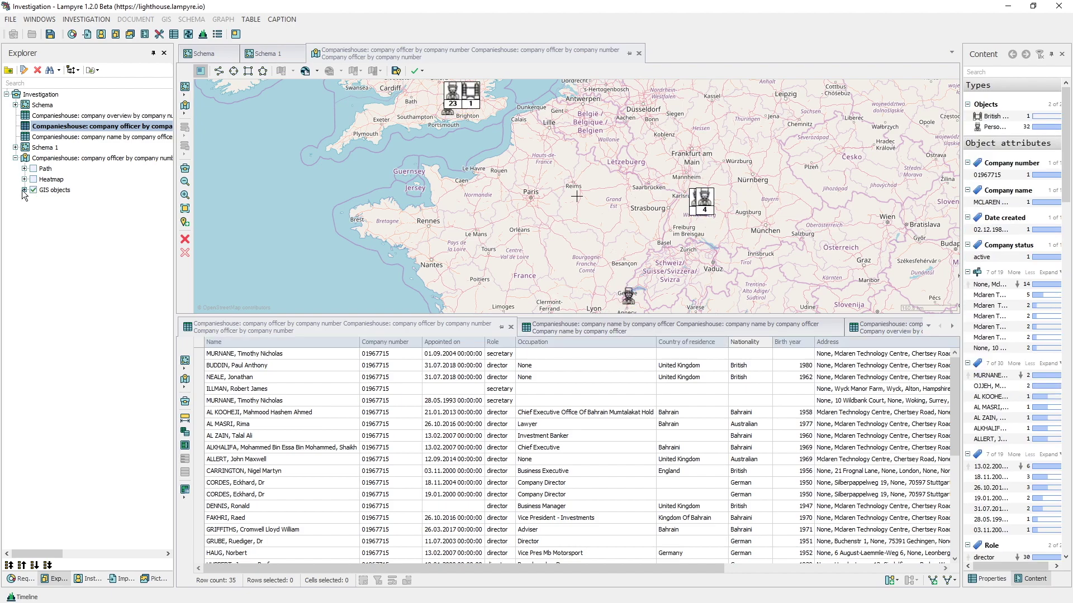
{"action": "left_click", "coordinate": [15, 159]}
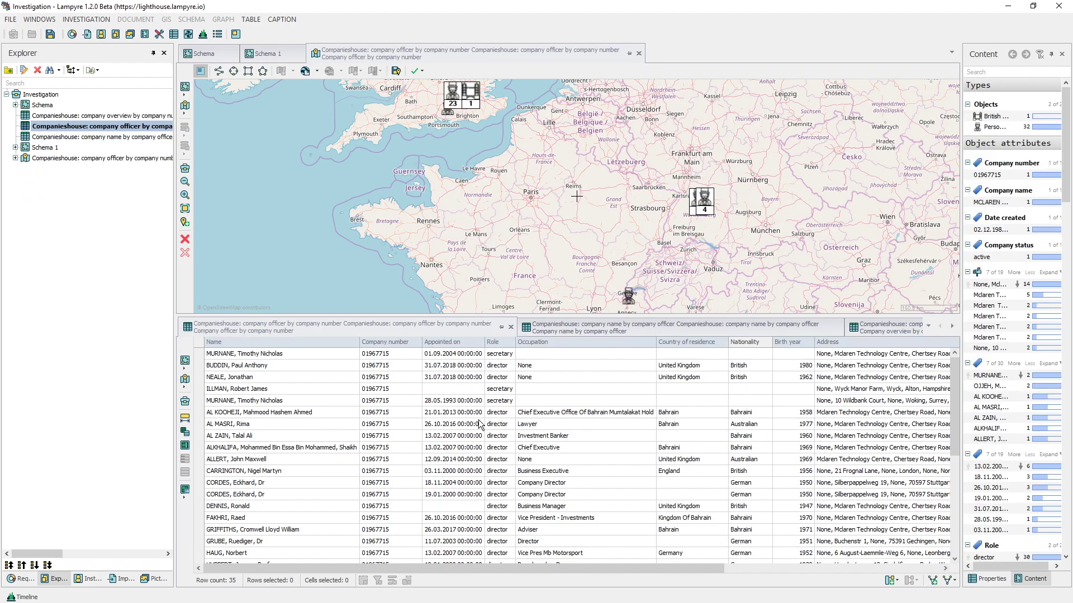
Locate the Lawyer, Boardmember Dc, Chartered Accountant and Board Member officers on the map.
{"action": "left_click", "coordinate": [462, 426]}
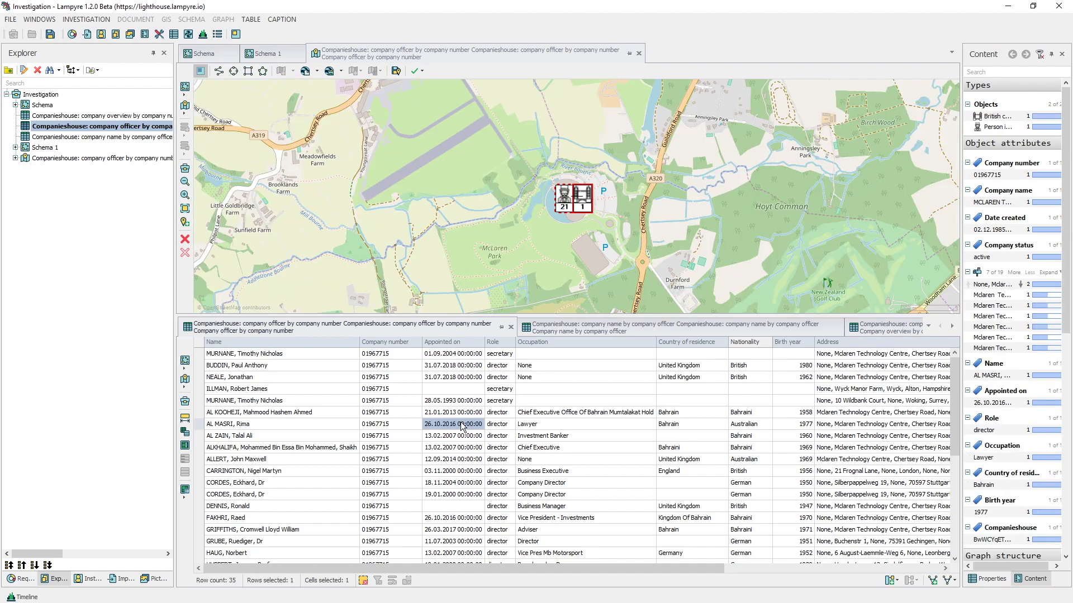
{"action": "scroll", "coordinate": [463, 426], "scroll_direction": "down", "scroll_amount": 4}
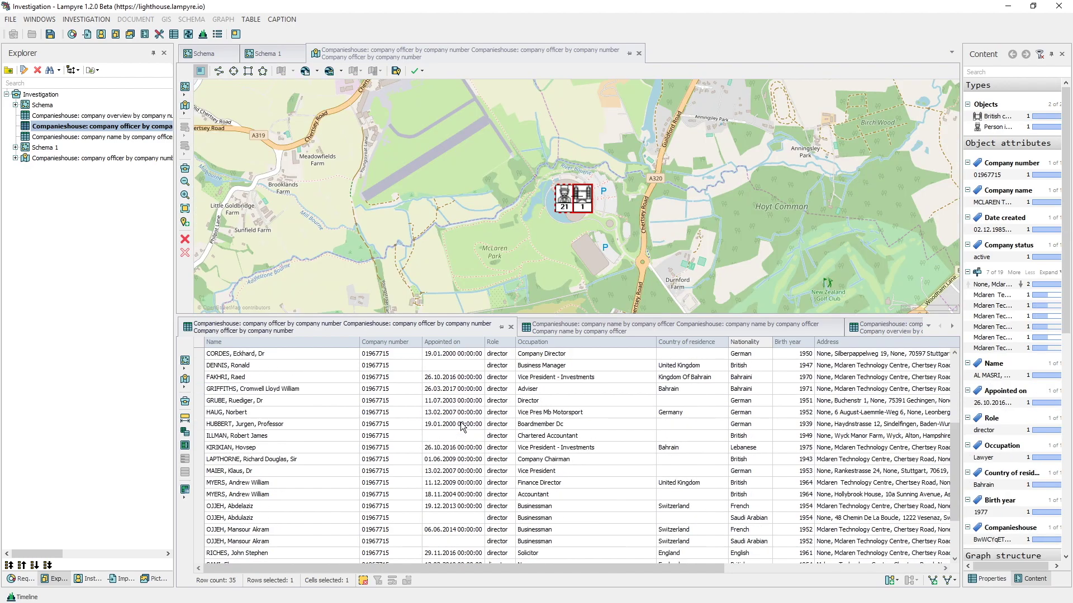
{"action": "left_click", "coordinate": [462, 425]}
{"action": "scroll", "coordinate": [454, 422], "scroll_direction": "down", "scroll_amount": 2}
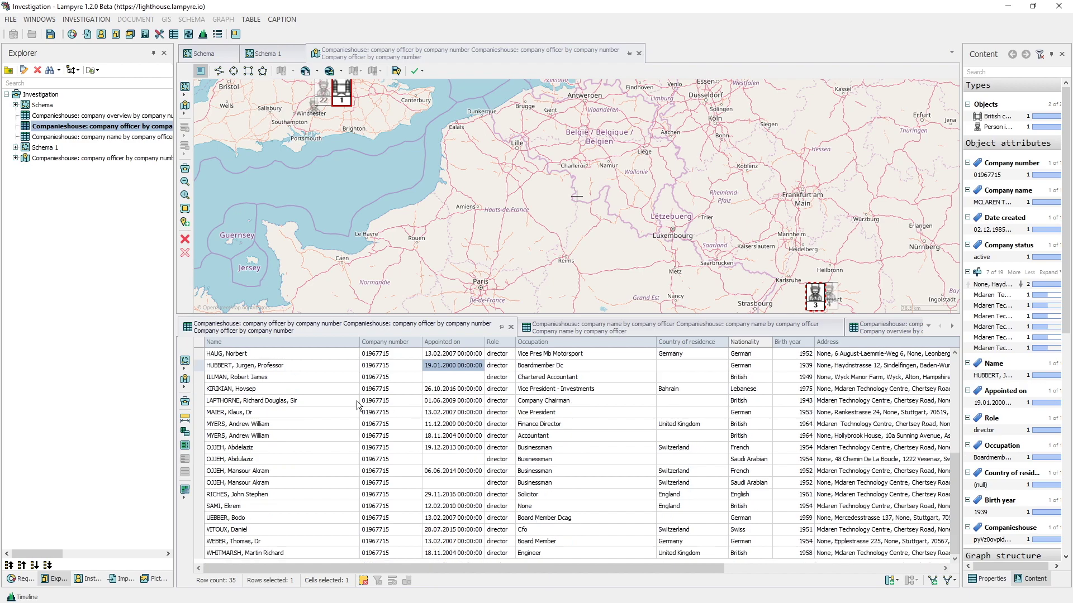
{"action": "left_click", "coordinate": [272, 379]}
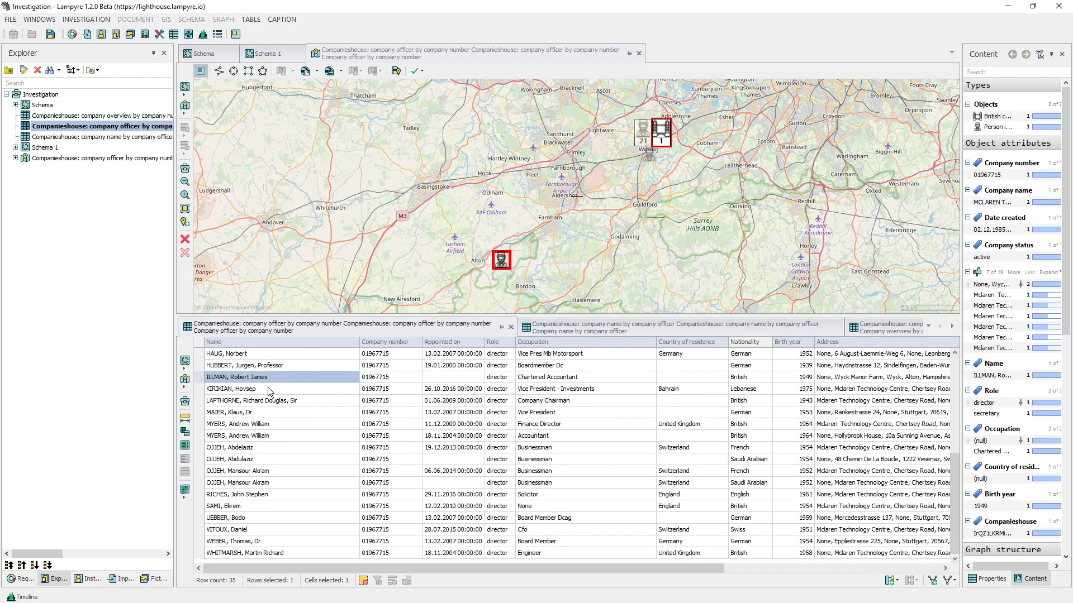
{"action": "left_click", "coordinate": [249, 541]}
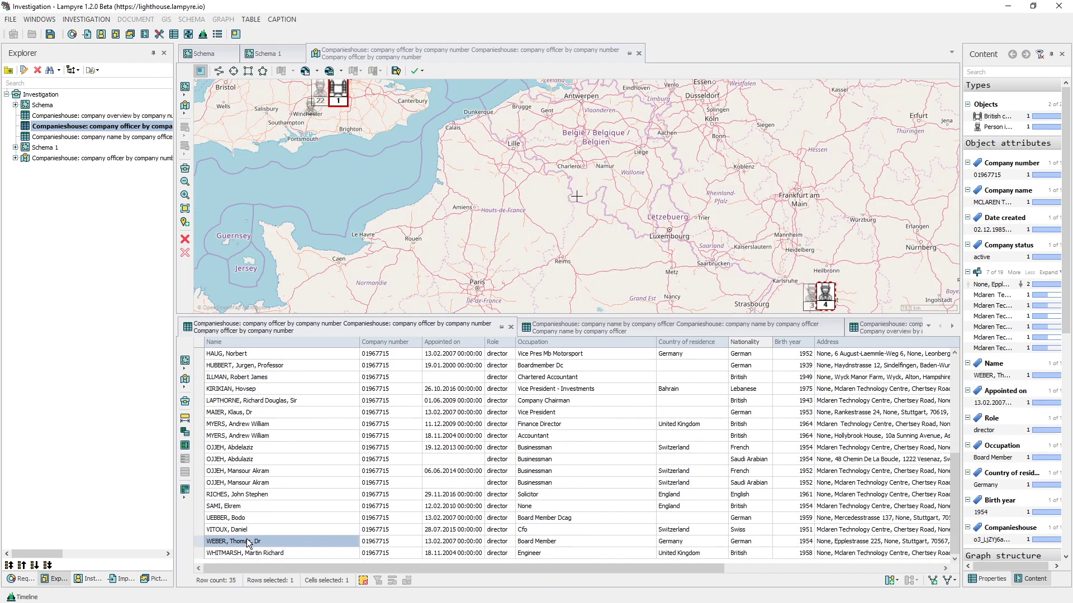
Revisit the Boardmember Dc officer, locate a Director, then expand the GIS layers in Explorer.
{"action": "scroll", "coordinate": [249, 542], "scroll_direction": "up", "scroll_amount": 5}
{"action": "left_click", "coordinate": [246, 541]}
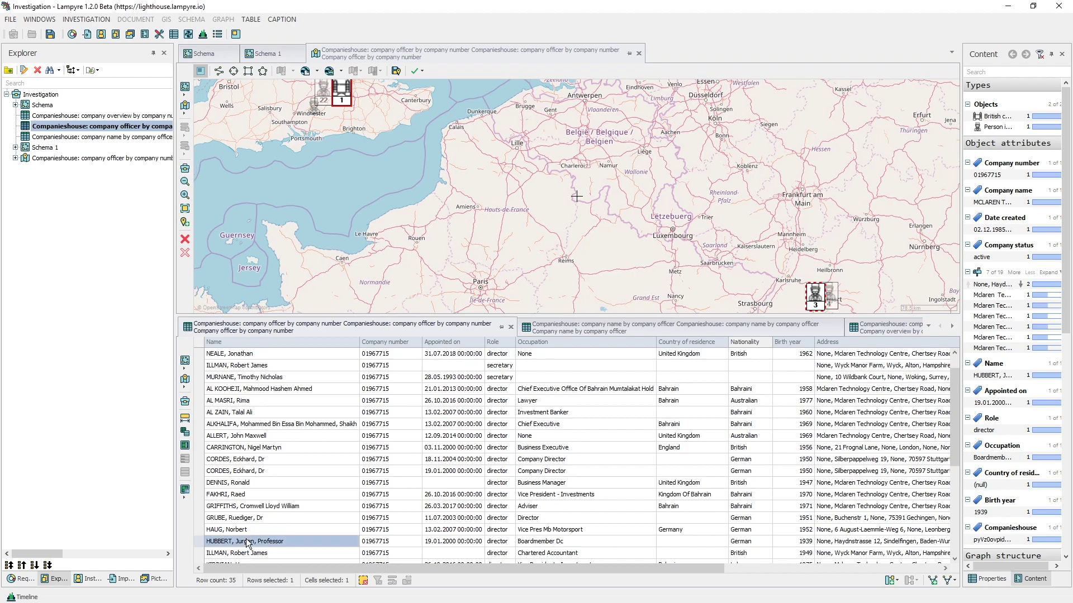
{"action": "scroll", "coordinate": [245, 541], "scroll_direction": "up", "scroll_amount": 1}
{"action": "left_click", "coordinate": [247, 541]}
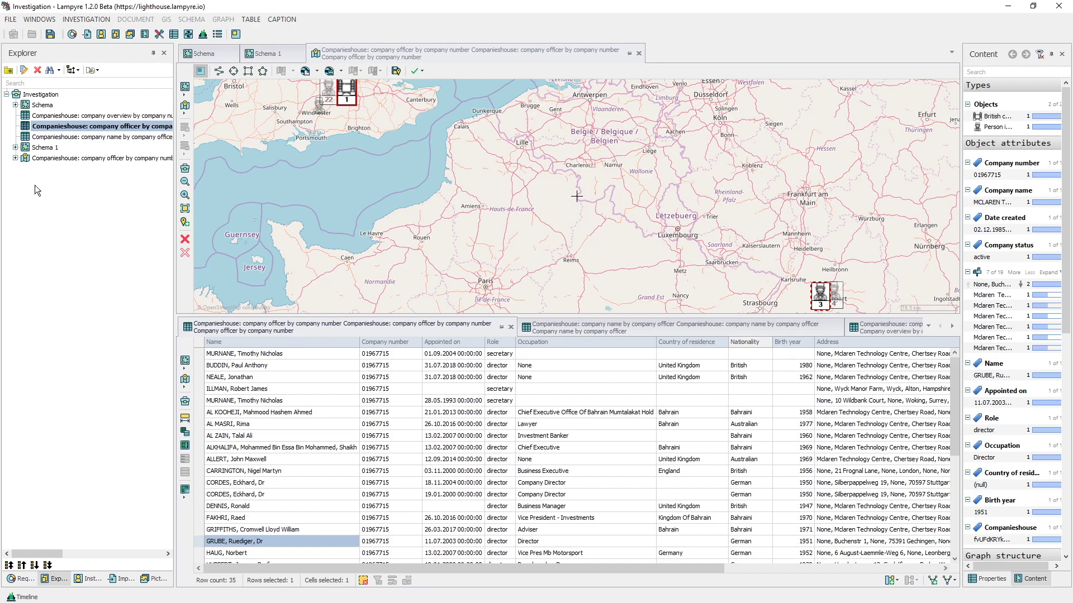
{"action": "left_click", "coordinate": [15, 158]}
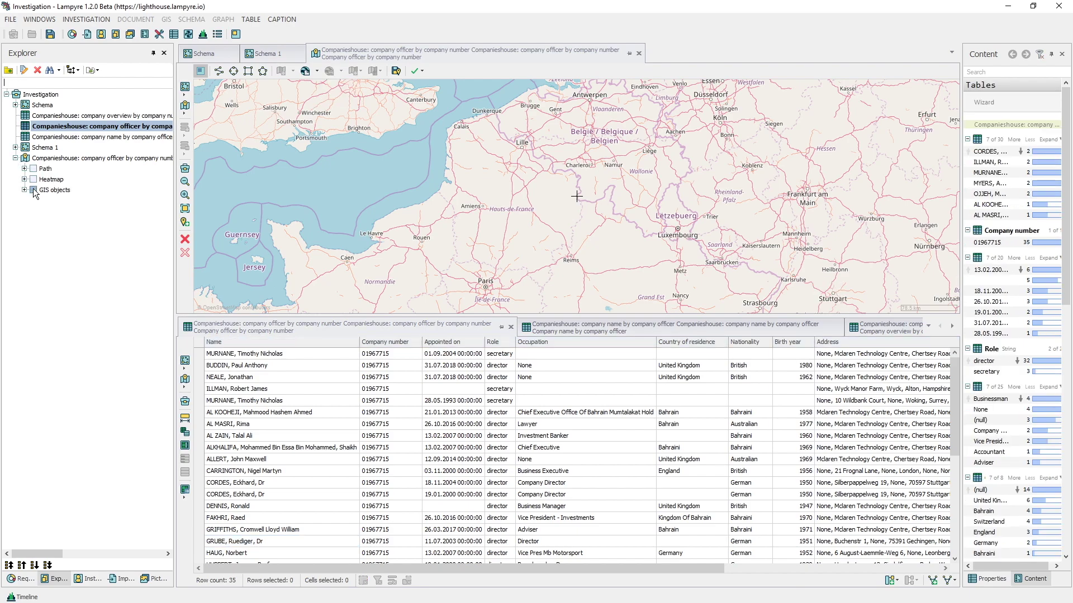